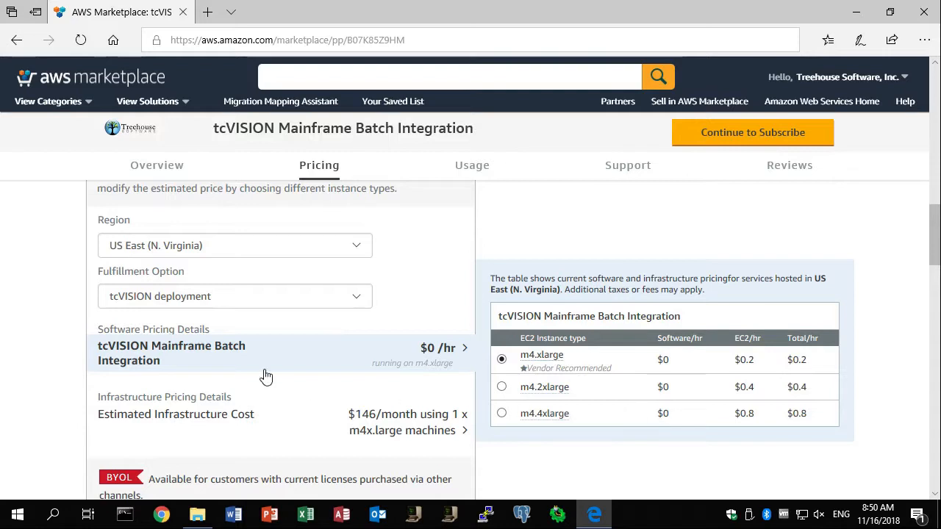
# Step: Review the pricing and subscription terms of tcVISION Mainframe Batch Integration and continue through the subscription to its configuration
pyautogui.scroll(-3, 258, 367)
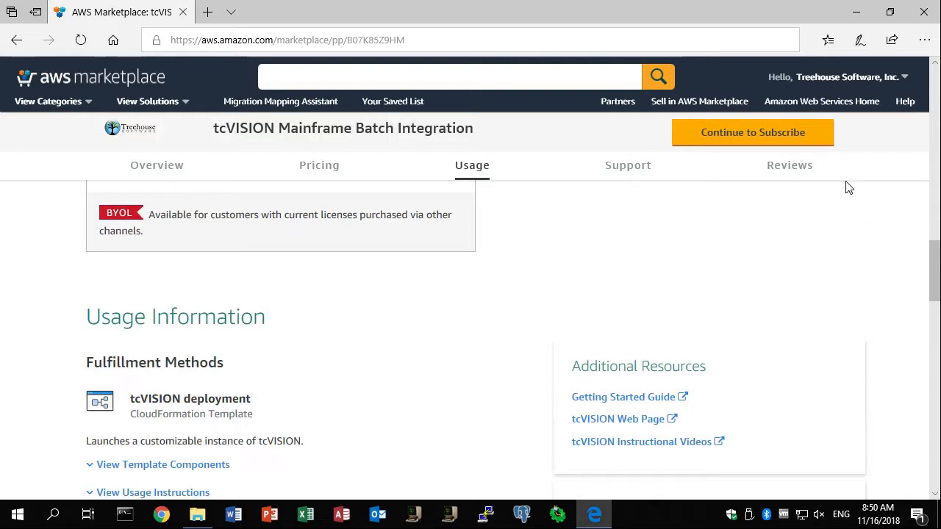
pyautogui.click(779, 140)
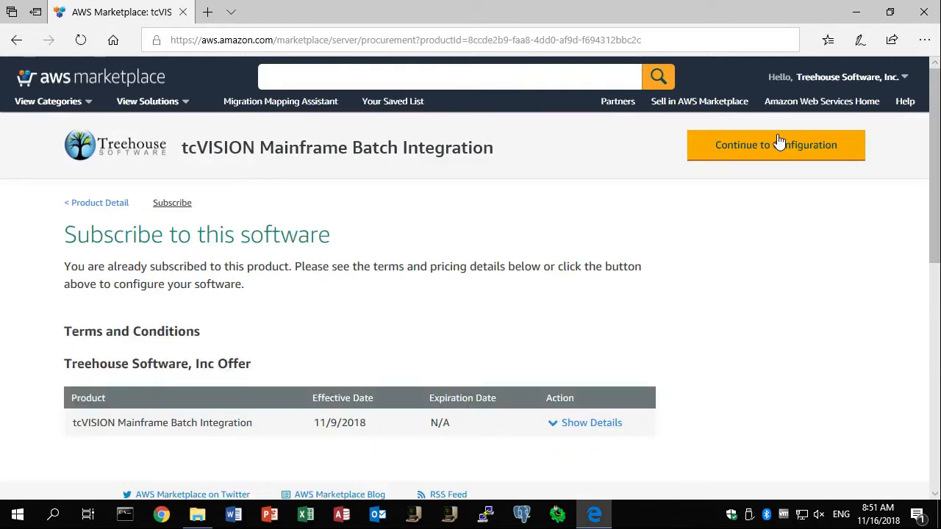
pyautogui.scroll(-1, 505, 291)
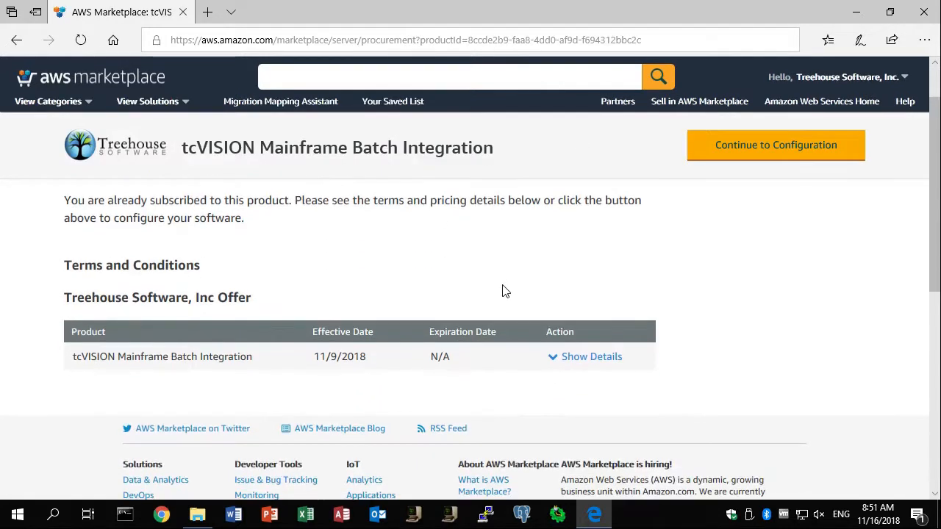
pyautogui.click(778, 153)
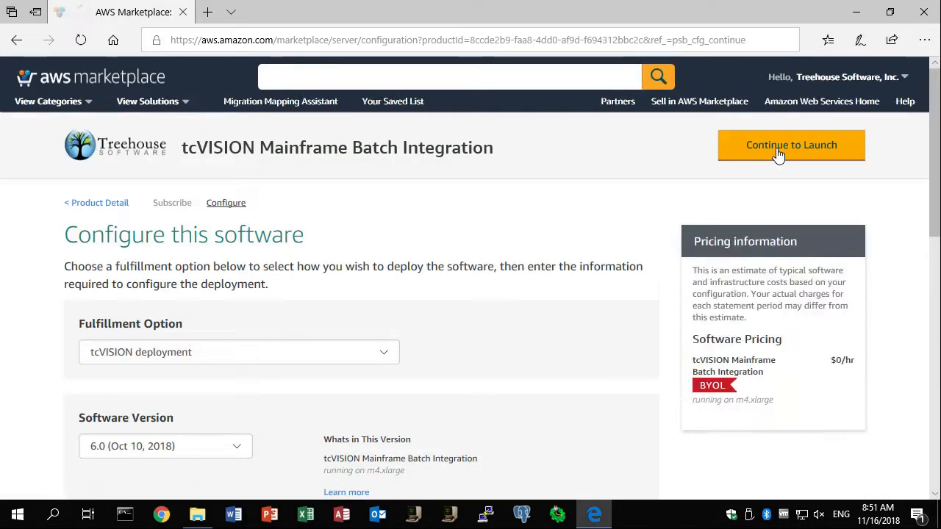
# Step: Set the deployment region to US East (Ohio) and continue to launching the software
pyautogui.scroll(-3, 505, 224)
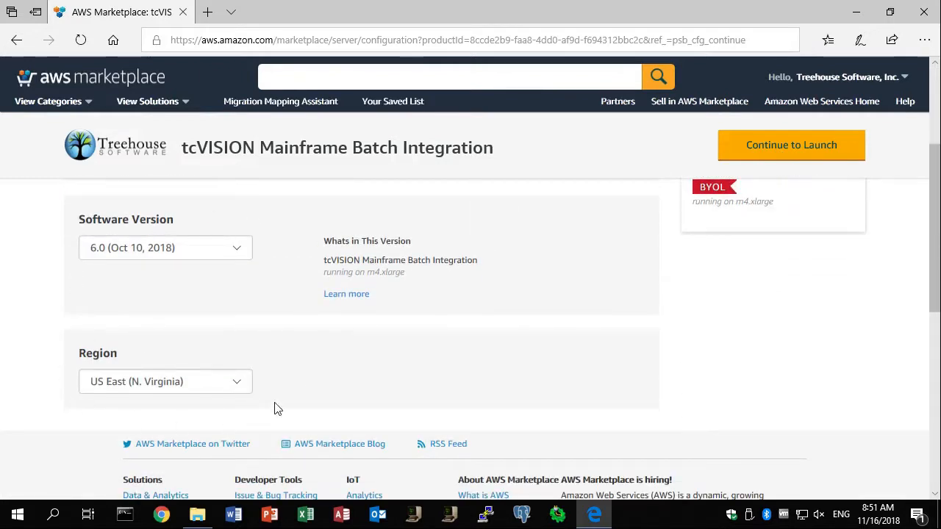
pyautogui.click(210, 387)
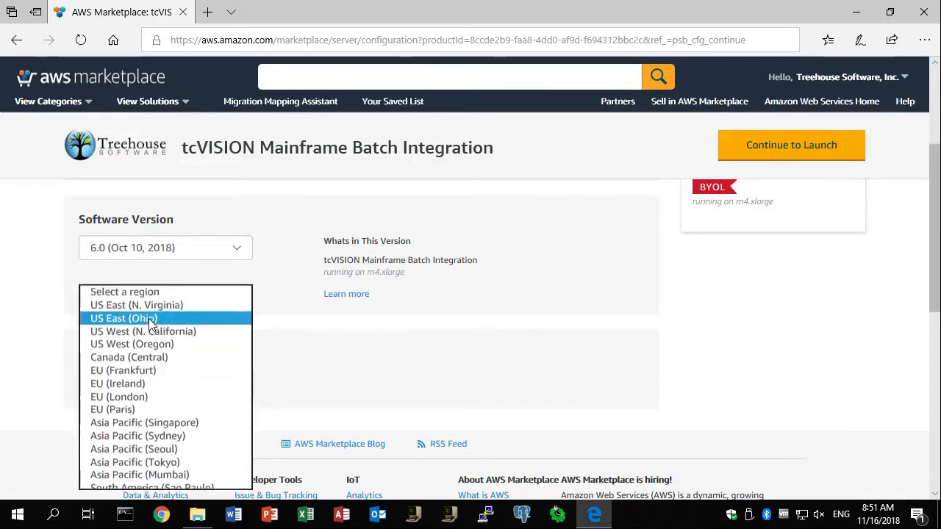
pyautogui.click(150, 322)
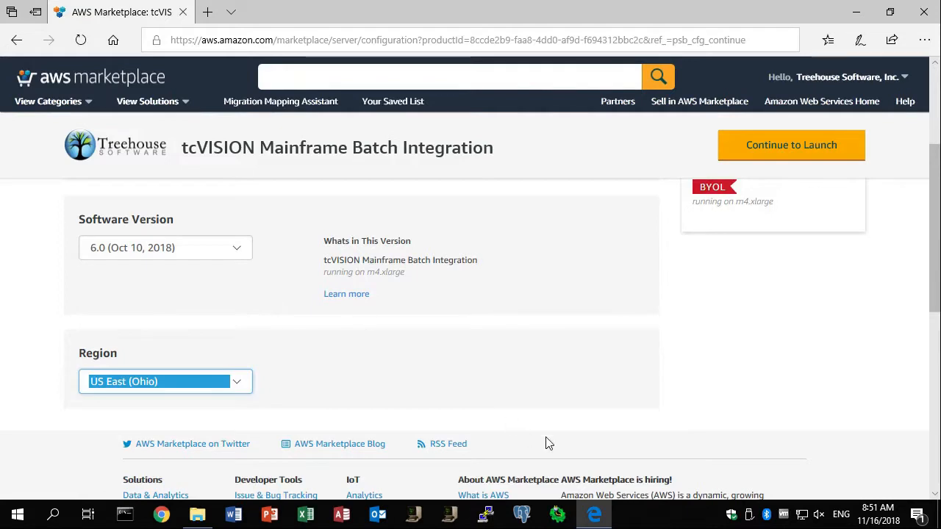
pyautogui.click(812, 146)
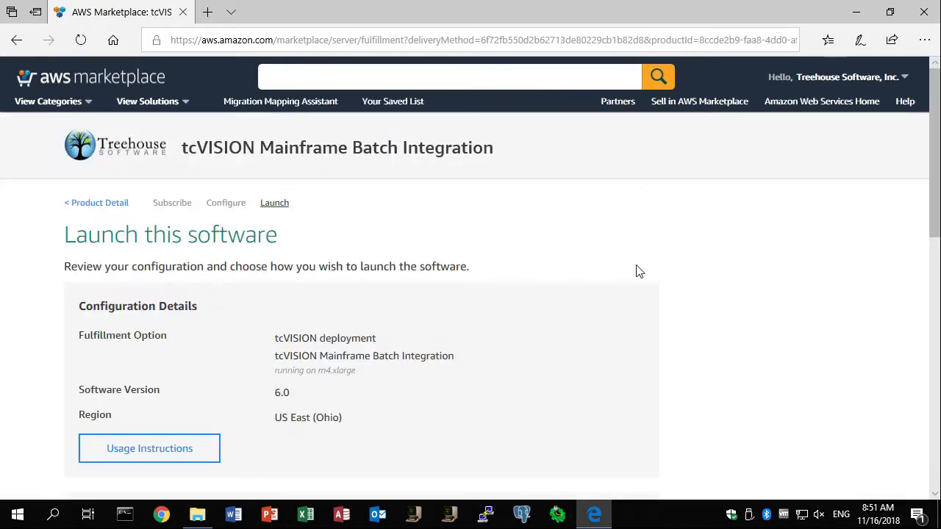
# Step: Download tcVISION_AWS_ControlBoard.zip from the usage instructions into C:\Temp, and dismiss the instructions and download notice
pyautogui.click(164, 448)
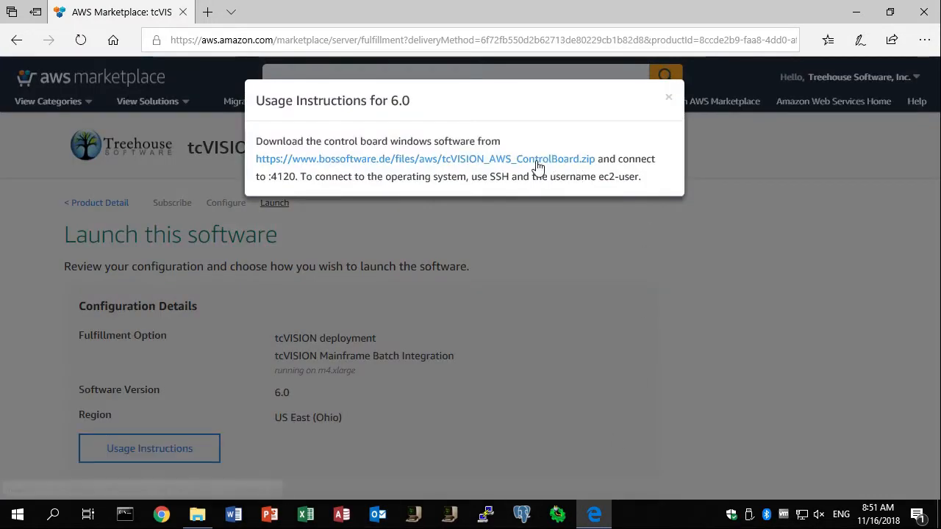
pyautogui.click(536, 161)
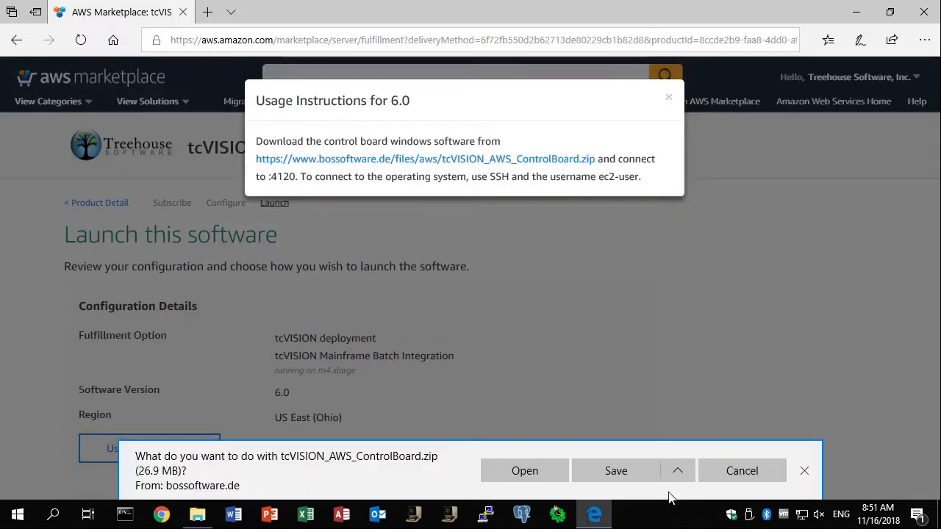
pyautogui.click(679, 471)
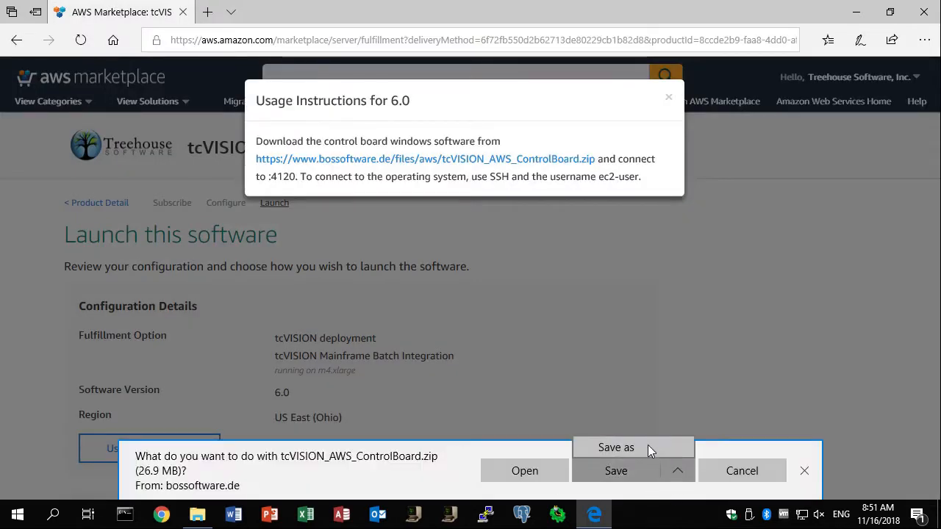
pyautogui.click(648, 445)
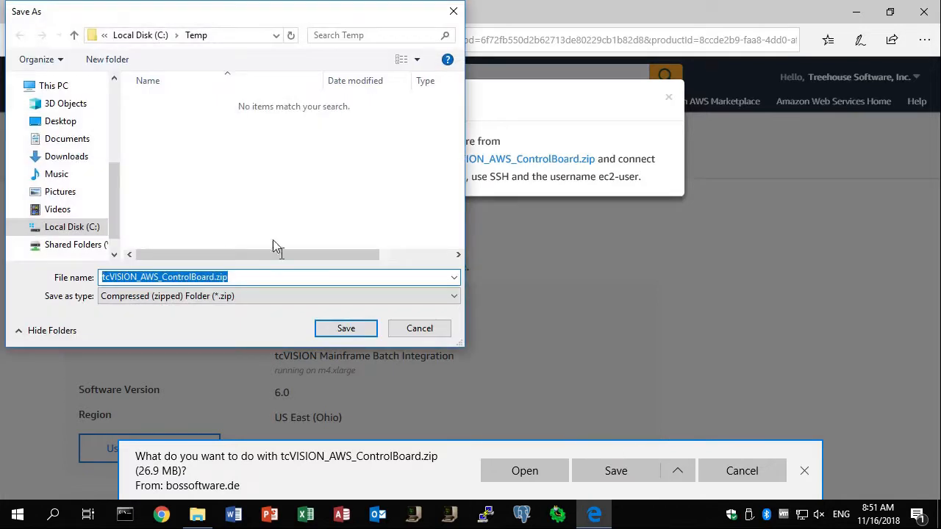
pyautogui.click(346, 329)
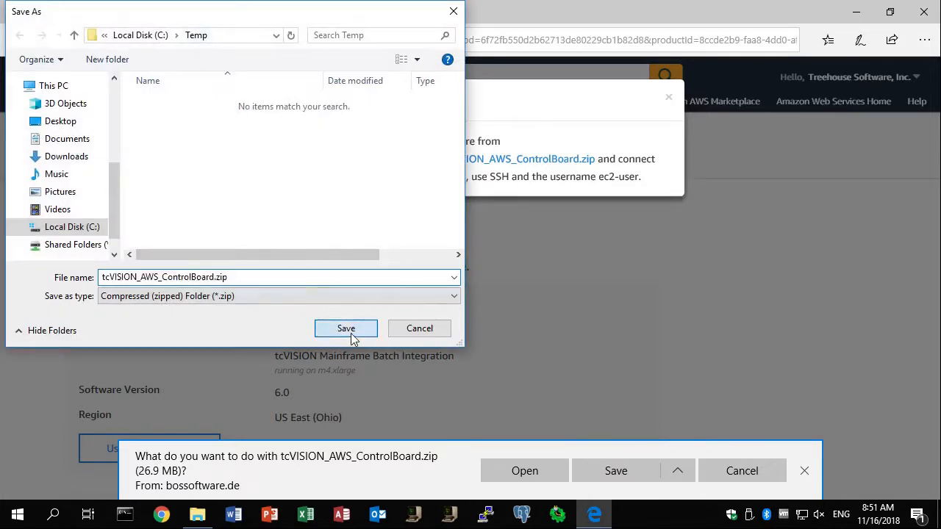
pyautogui.click(668, 98)
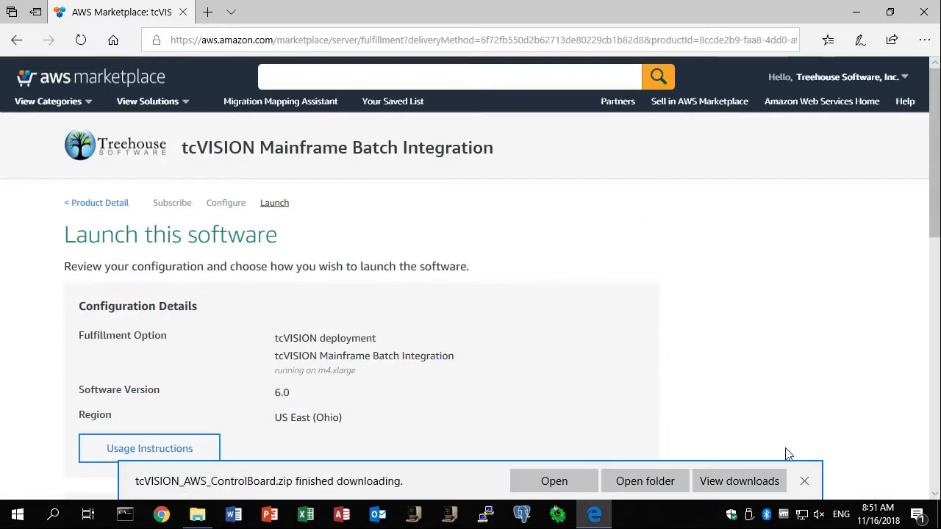
pyautogui.click(805, 484)
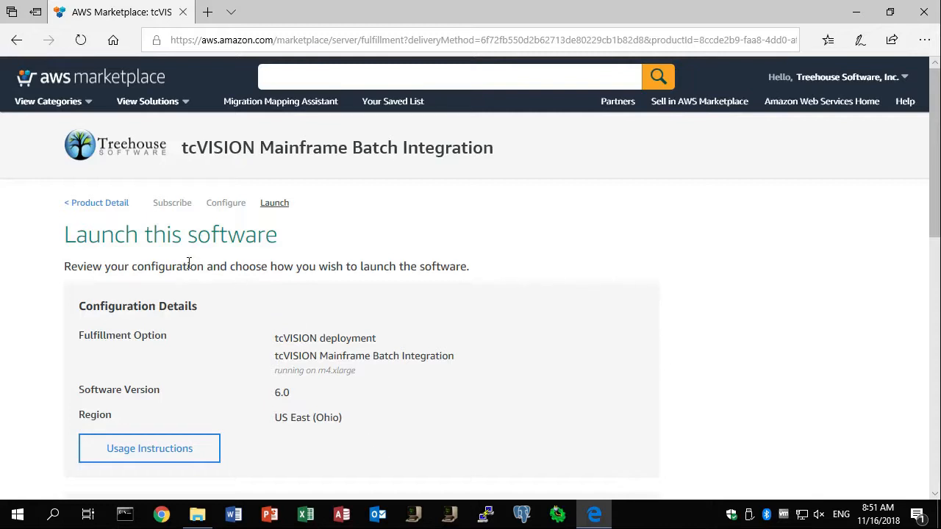
# Step: Launch the configuration through CloudFormation and accept the preset Amazon S3 template for the new stack
pyautogui.scroll(-3, 660, 370)
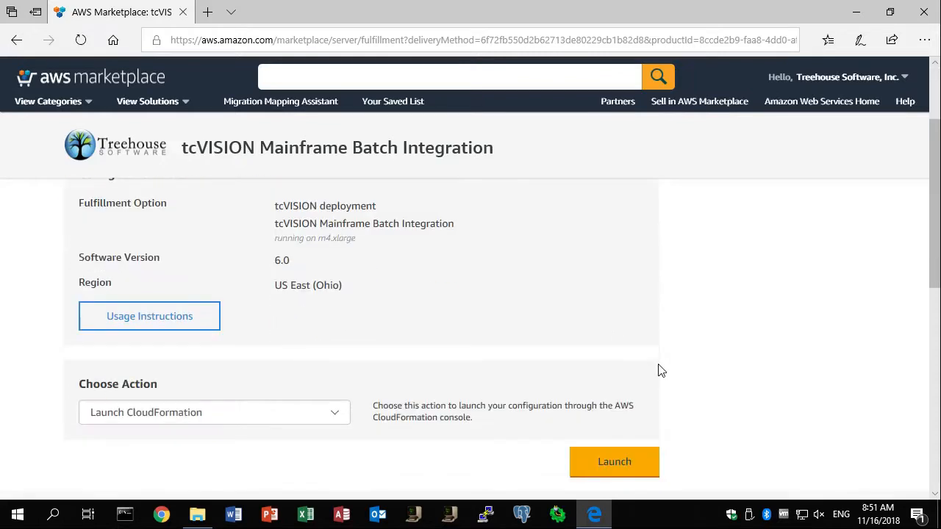
pyautogui.click(607, 472)
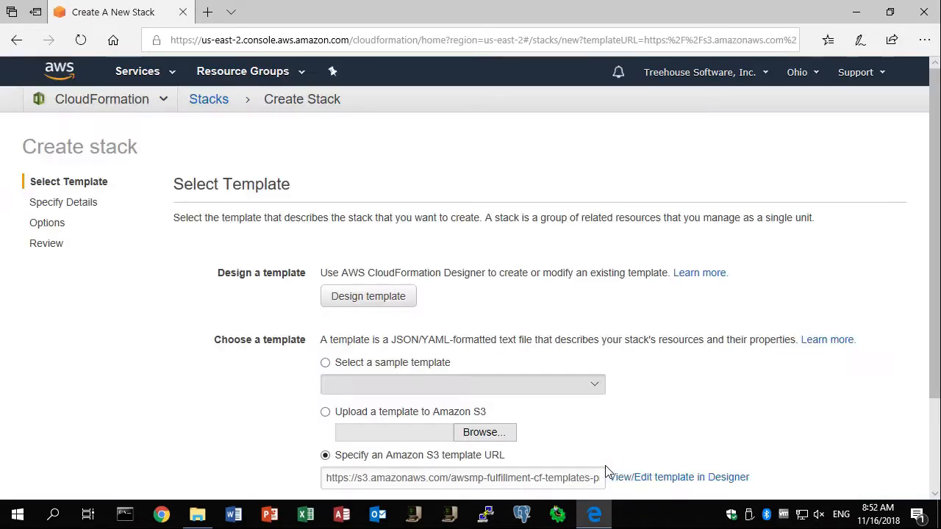
pyautogui.scroll(-2, 758, 433)
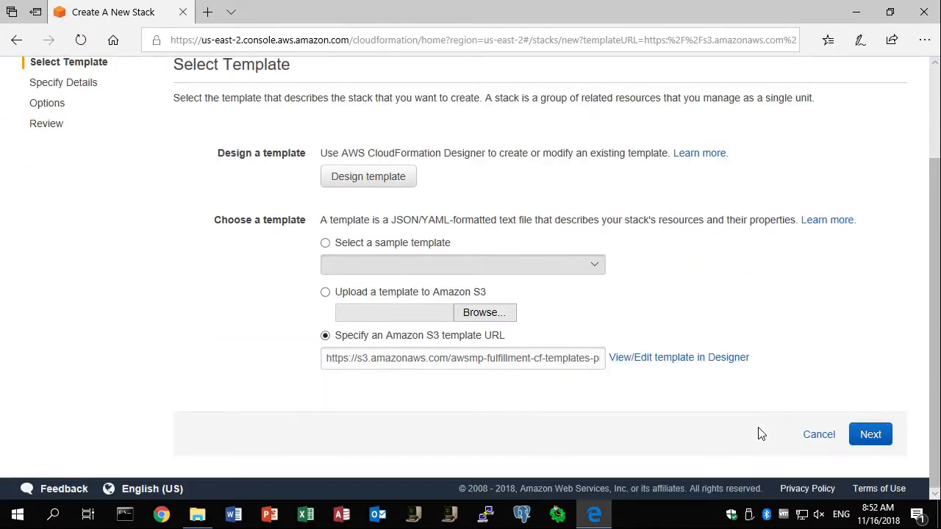
pyautogui.click(872, 436)
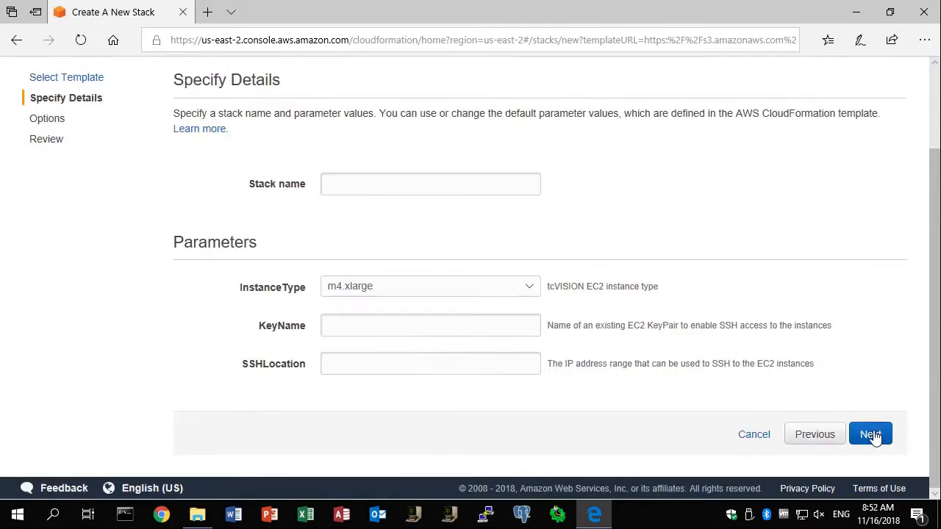
# Step: Specify the stack name BatchIntegration, key name BOSGermany and SSH location 62.153.76.154/32, and continue to the stack options
pyautogui.click(514, 182)
pyautogui.write('BatchIntegration')
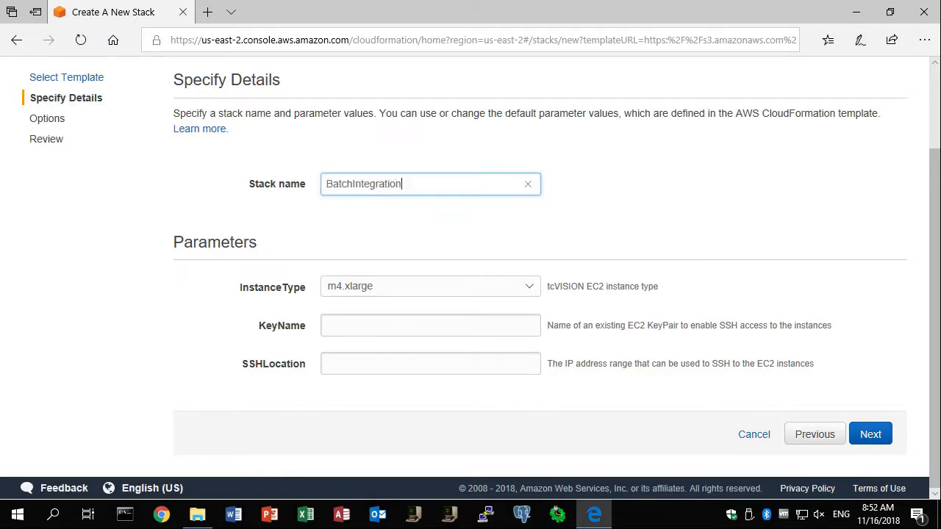
pyautogui.click(417, 327)
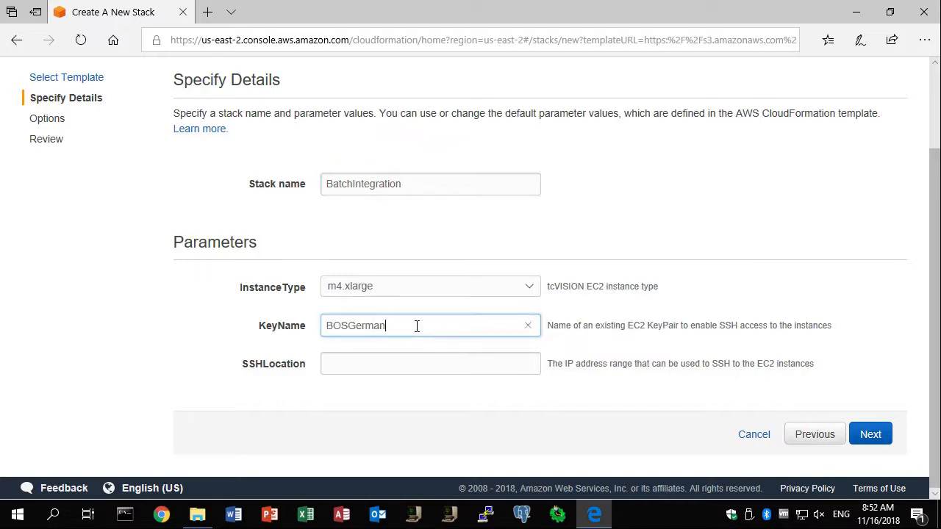
pyautogui.press('Tab')
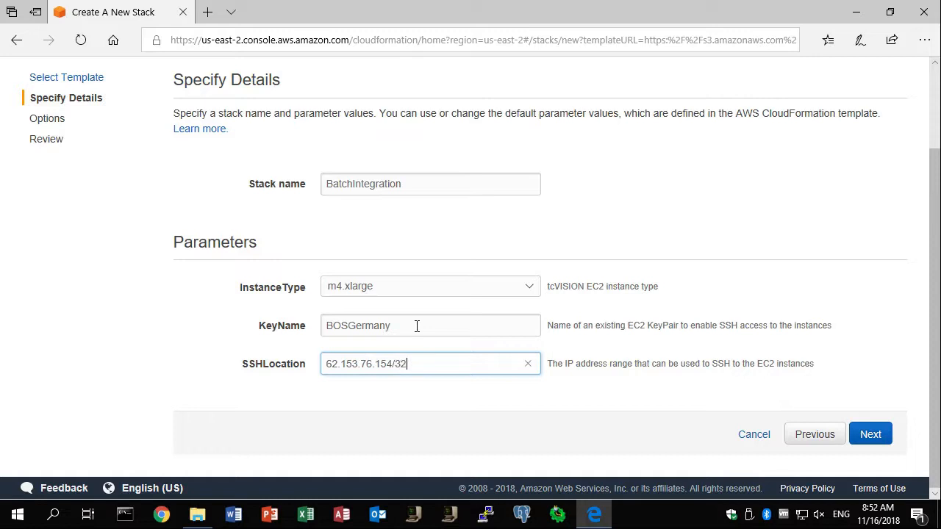
pyautogui.click(872, 435)
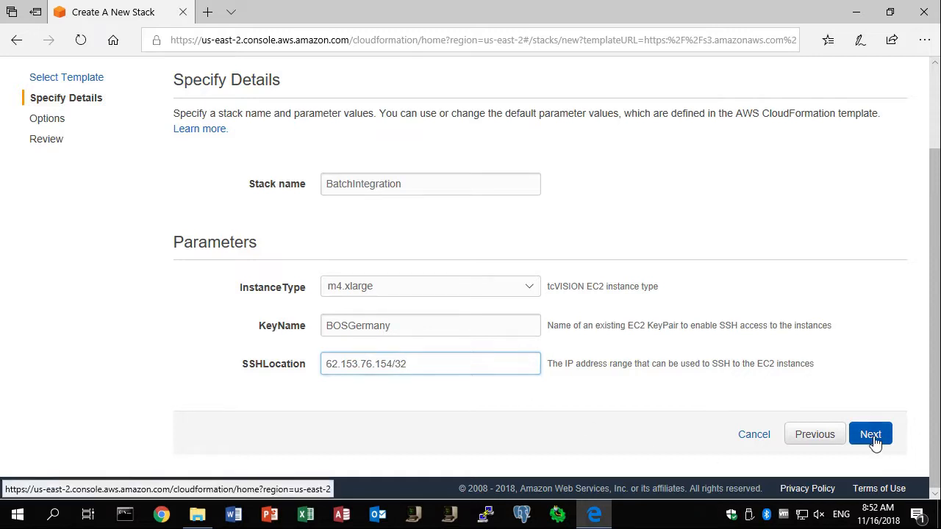
# Step: Leave the stack options at their defaults, proceed to the review and create the stack
pyautogui.scroll(-5, 877, 443)
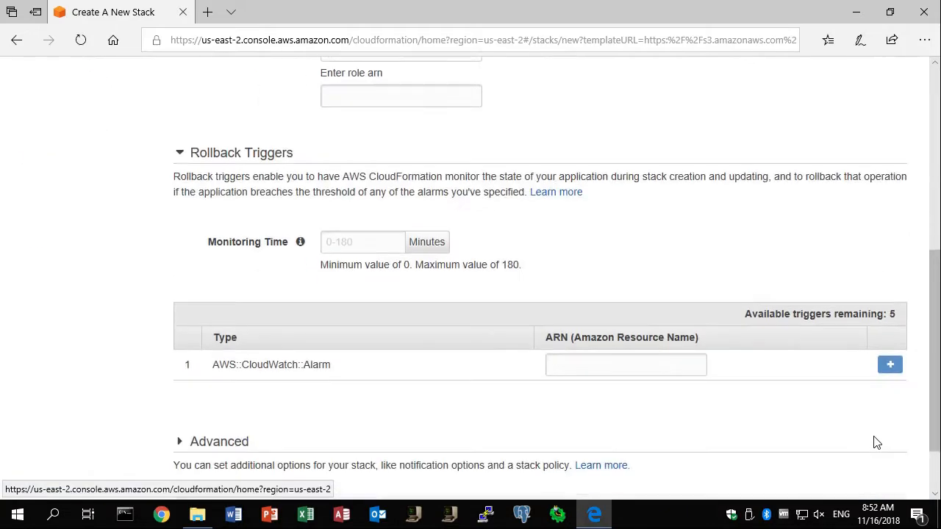
pyautogui.scroll(-1, 875, 447)
pyautogui.click(873, 448)
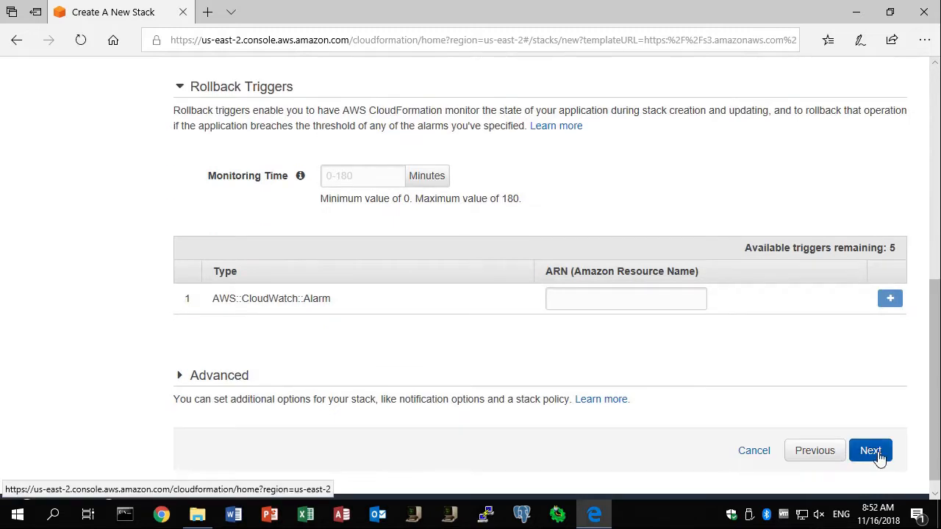
pyautogui.click(868, 440)
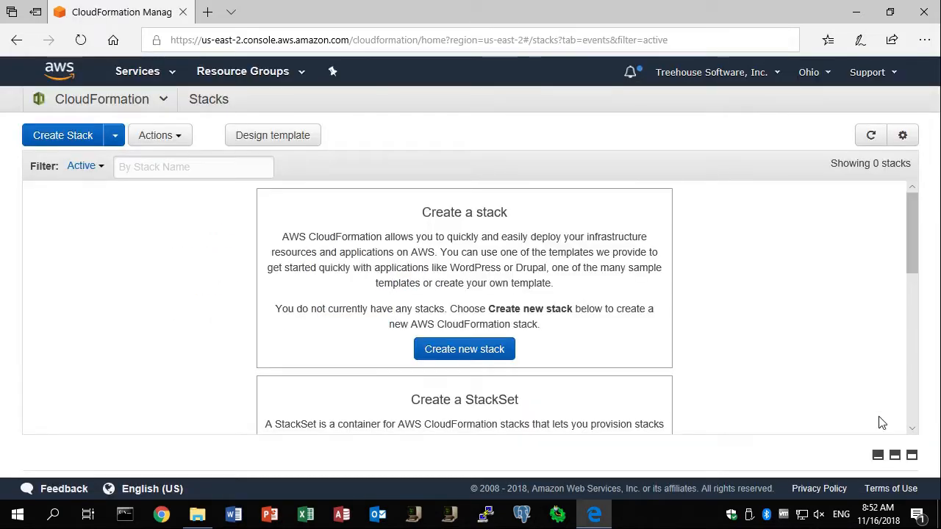
# Step: Refresh the stack list and check the creation events and status of the BatchIntegration stack
pyautogui.click(872, 138)
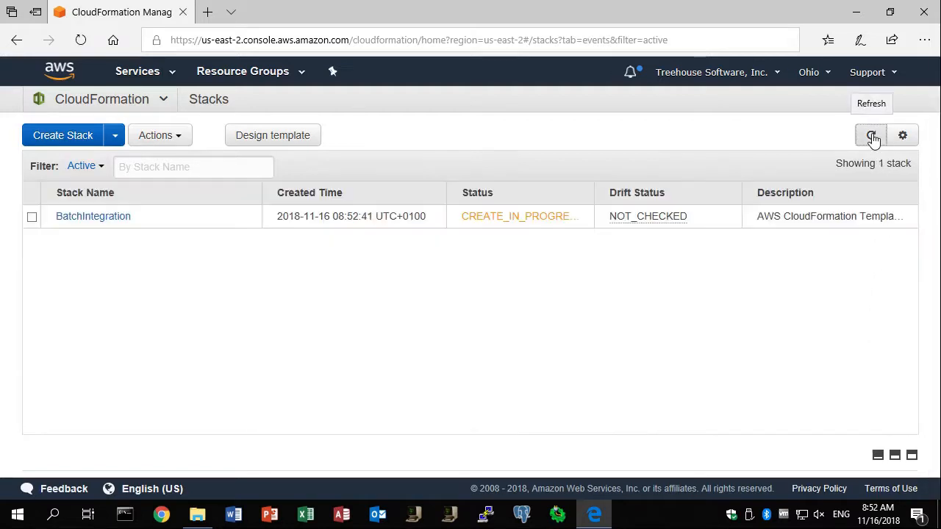
pyautogui.click(166, 219)
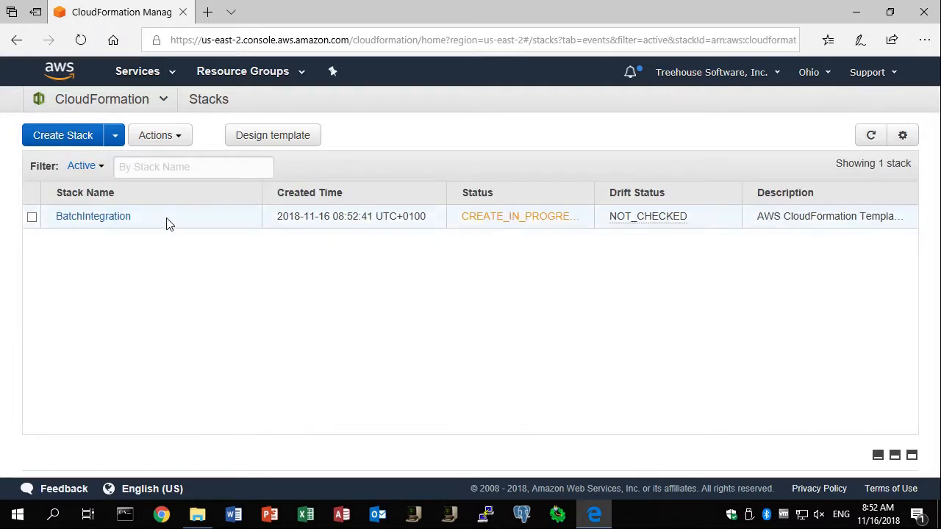
pyautogui.click(246, 336)
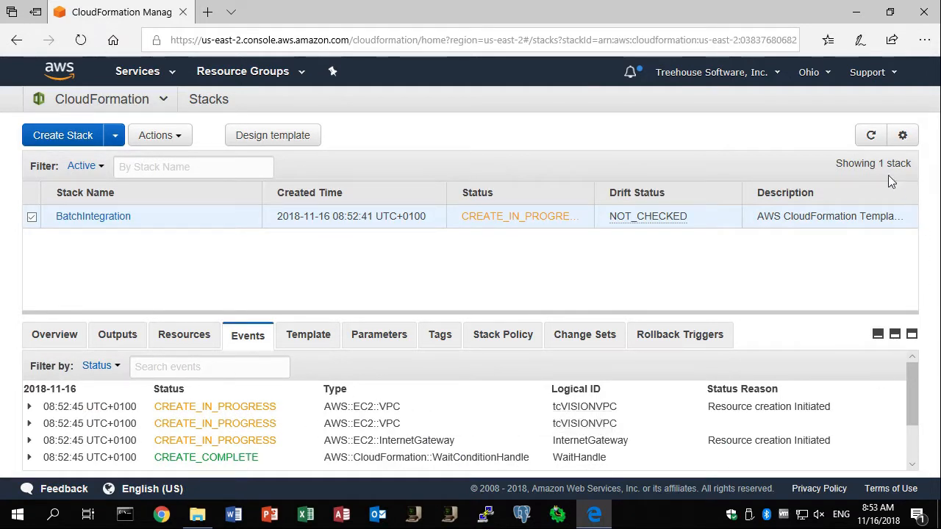
pyautogui.click(872, 136)
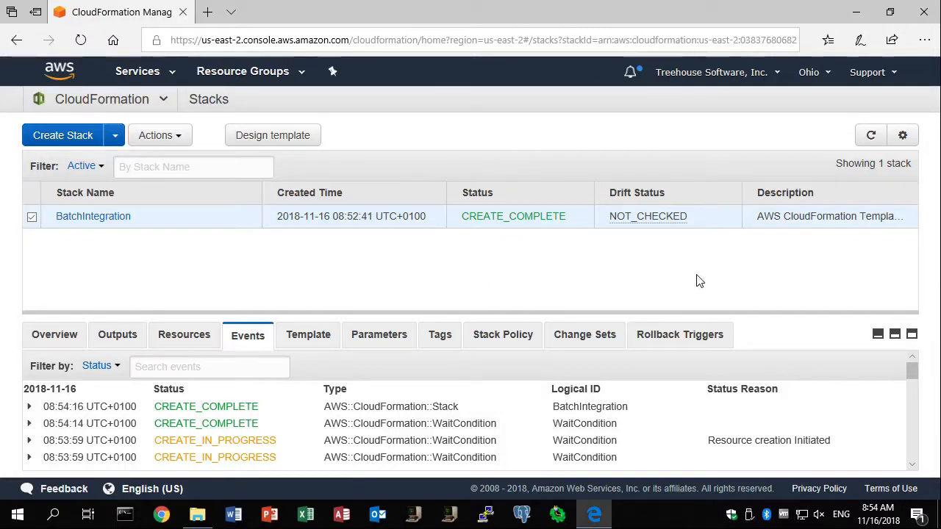
# Step: Switch to the EC2 service and open the list of running instances
pyautogui.click(173, 83)
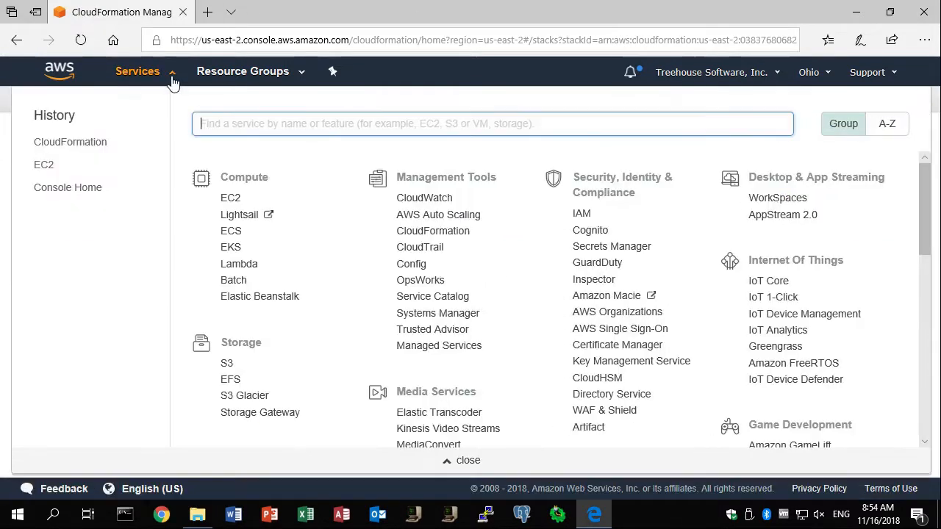
pyautogui.click(235, 201)
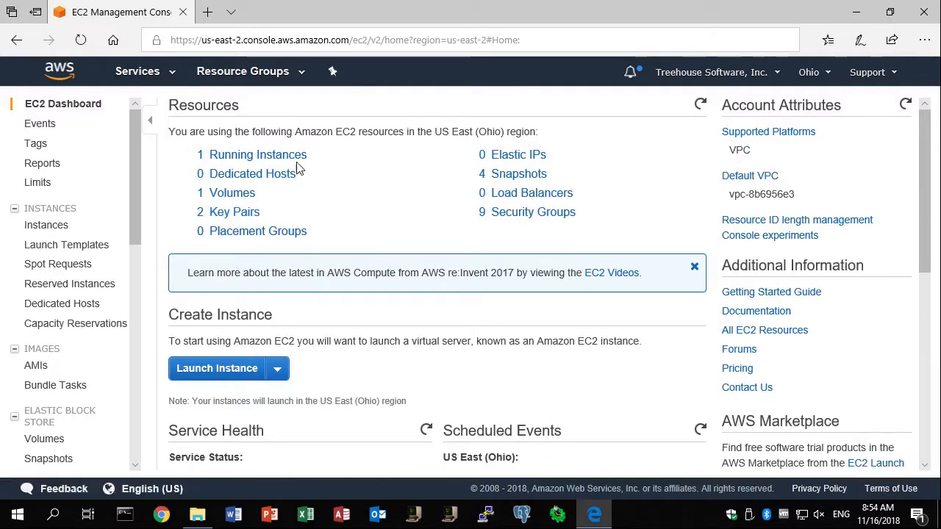
pyautogui.click(280, 156)
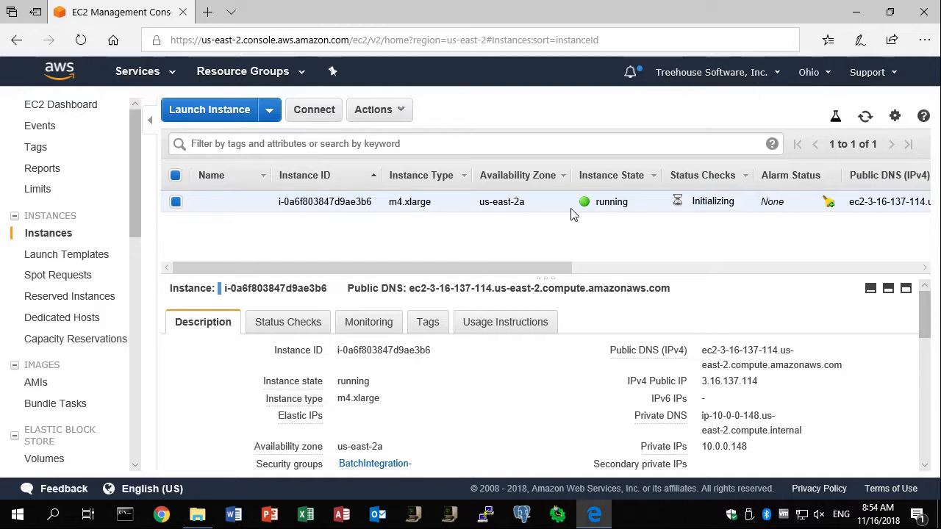
# Step: Name the running m4.xlarge instance BatchIntegration
pyautogui.click(260, 201)
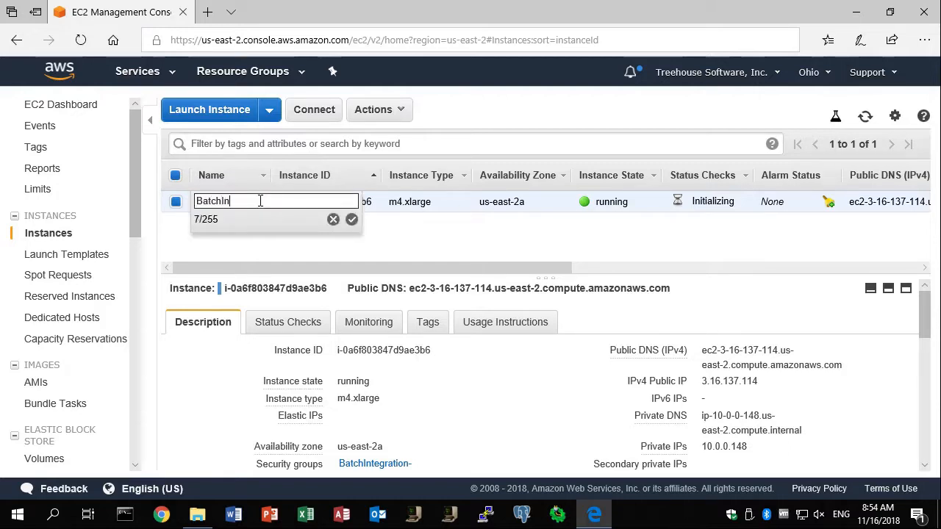
pyautogui.write('BatchIntegra...')
pyautogui.click(351, 219)
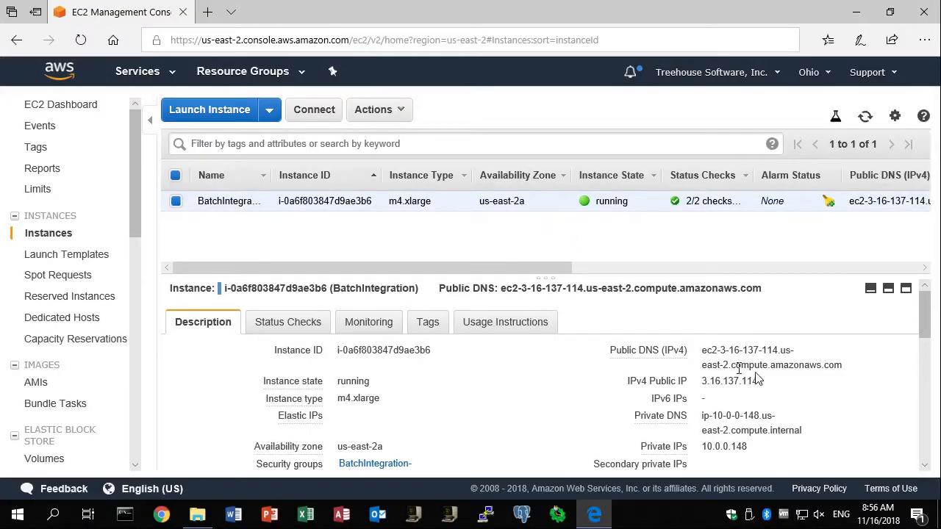
# Step: Copy the BatchIntegration instance's public DNS name and extract tcVISION_AWS_ControlBoard.zip to C:\Temp\tcVISION_AWS_ControlBoard
pyautogui.click(855, 367)
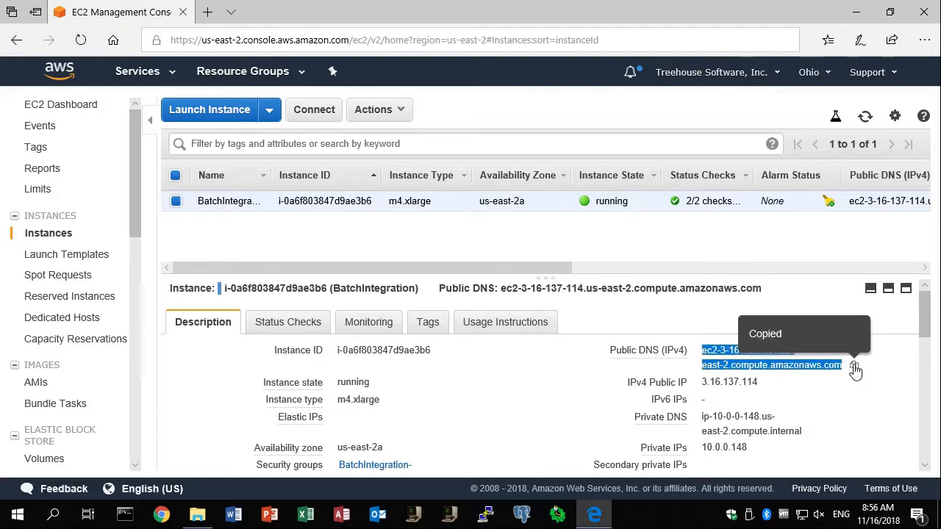
pyautogui.click(198, 516)
pyautogui.rightClick(416, 297)
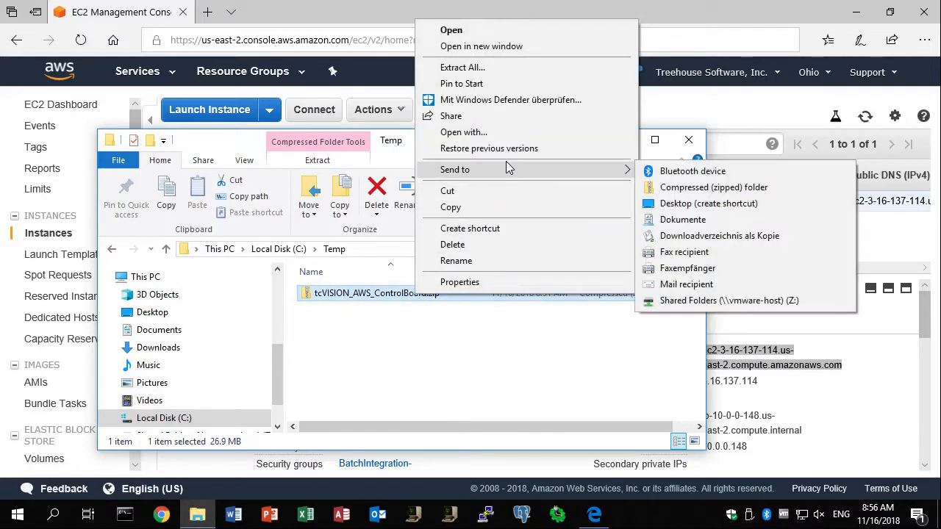
pyautogui.click(507, 67)
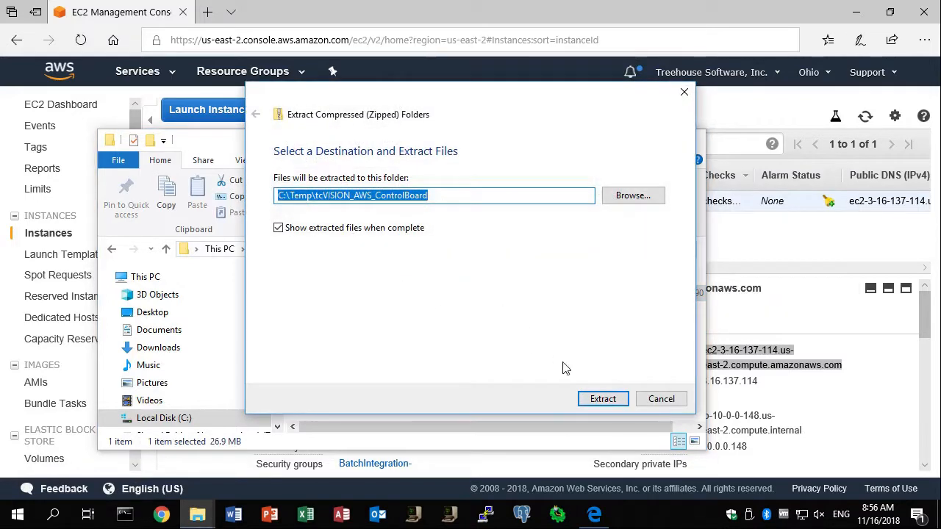
pyautogui.click(596, 399)
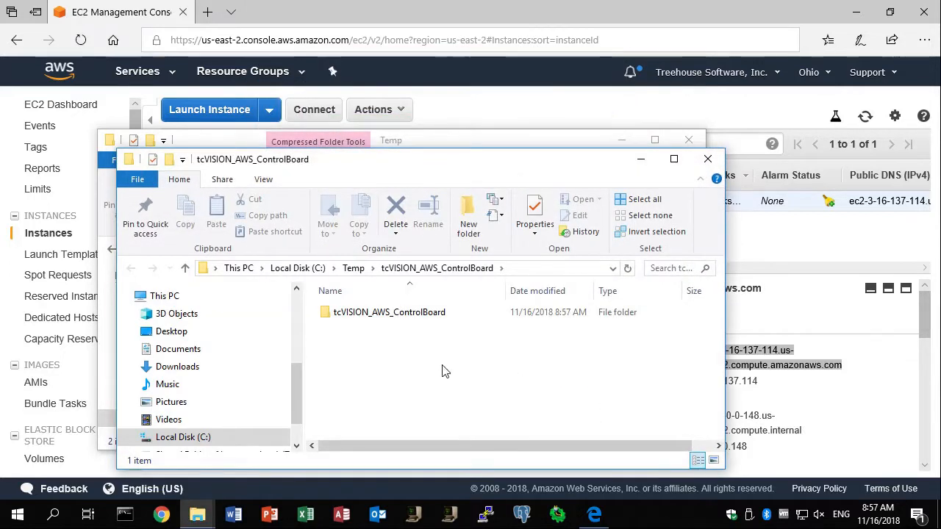
# Step: Open the extracted inner tcVISION_AWS_ControlBoard folder and launch tcVISION.exe
pyautogui.click(434, 314)
pyautogui.doubleClick(434, 315)
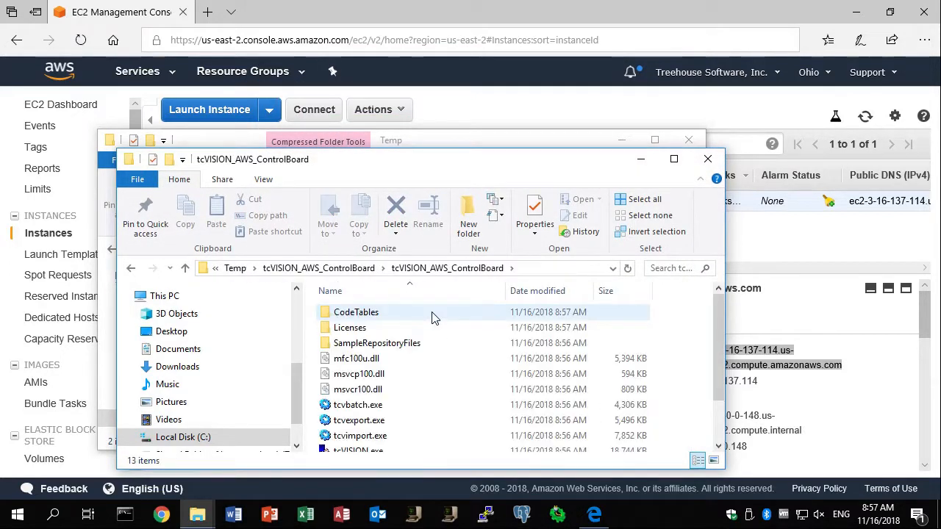
pyautogui.moveTo(467, 158); pyautogui.dragTo(515, 96)
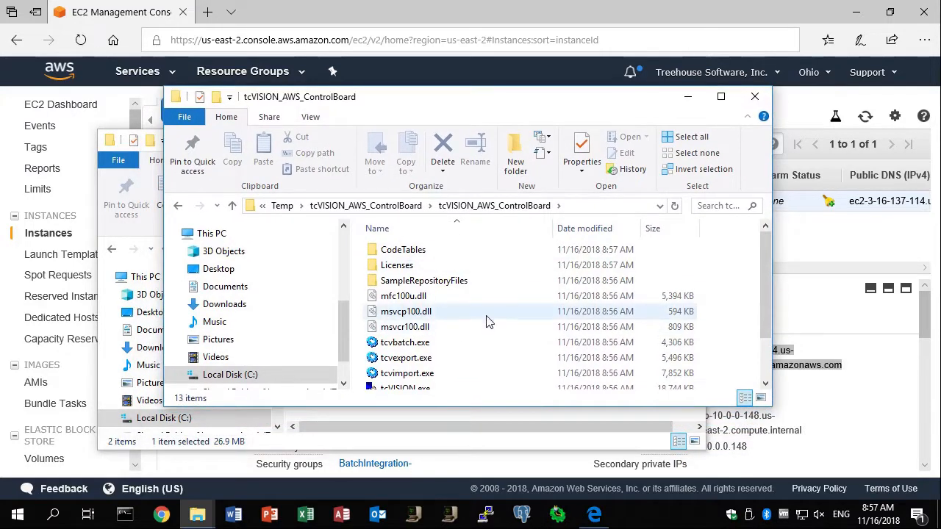
pyautogui.scroll(-1, 489, 322)
pyautogui.click(425, 353)
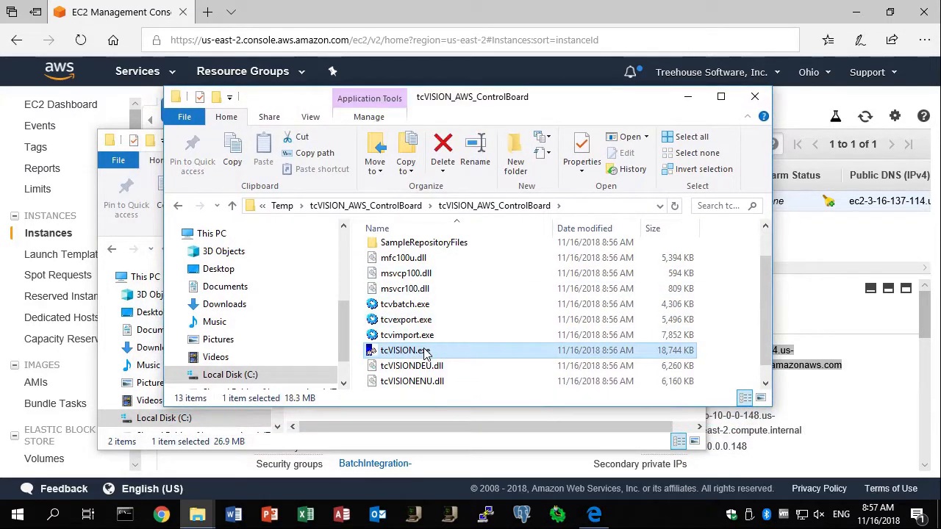
pyautogui.doubleClick(425, 353)
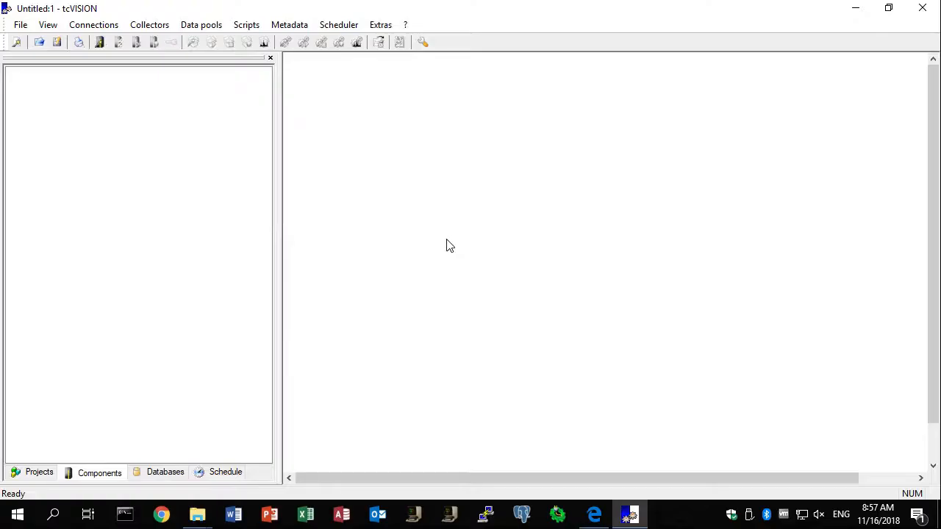
# Step: Create a Manager connection to the copied public DNS name on port 4120 and sign on with blank credentials
pyautogui.rightClick(416, 125)
pyautogui.click(474, 134)
pyautogui.click(474, 134)
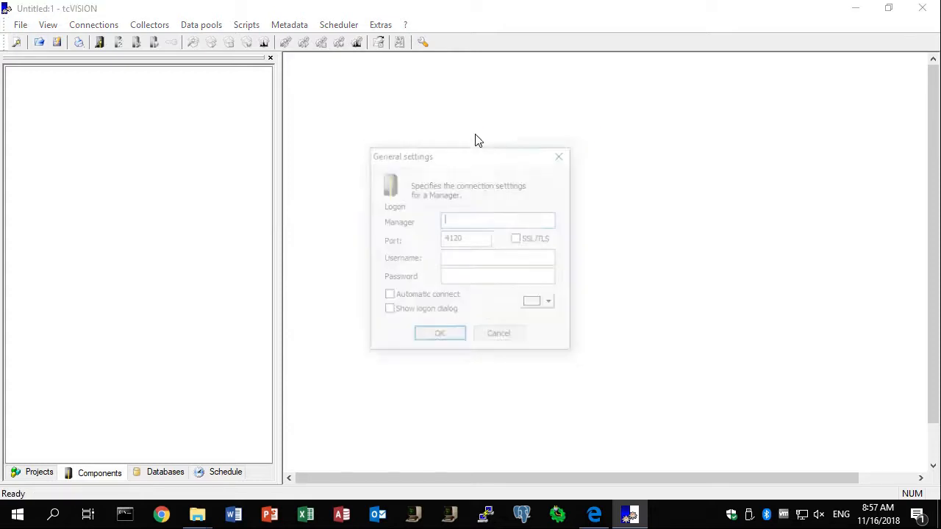
pyautogui.rightClick(475, 217)
pyautogui.click(514, 279)
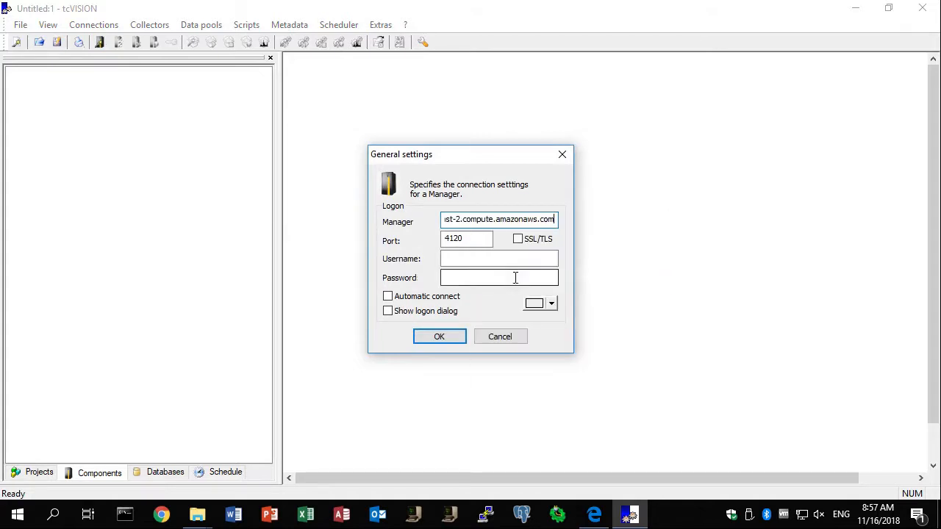
pyautogui.click(445, 341)
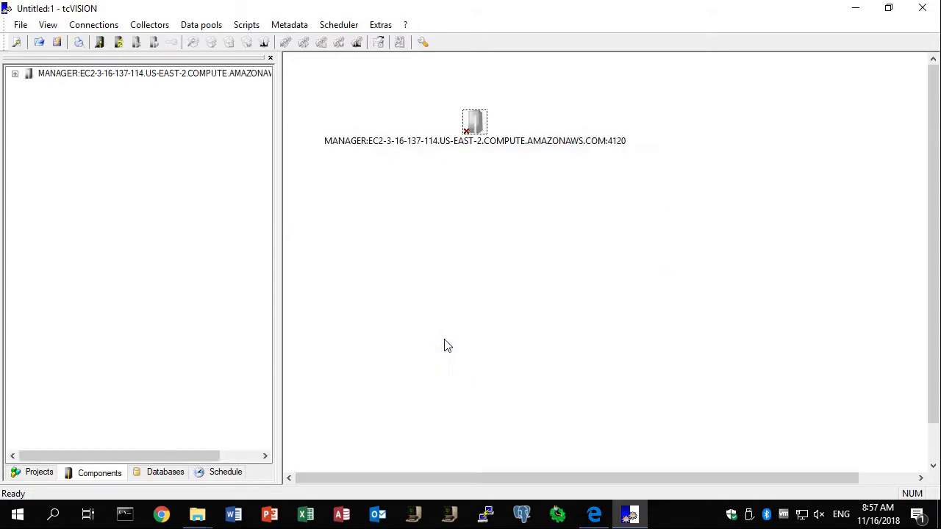
pyautogui.doubleClick(478, 128)
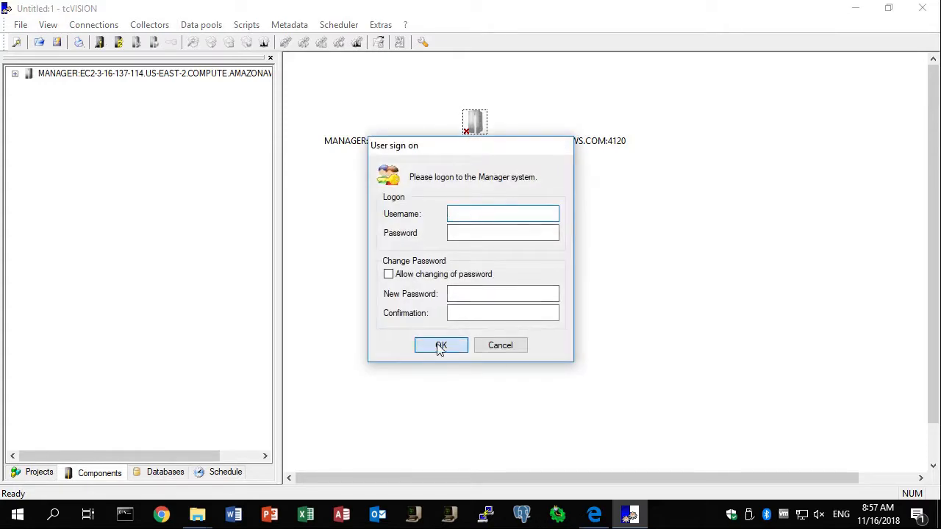
pyautogui.click(441, 346)
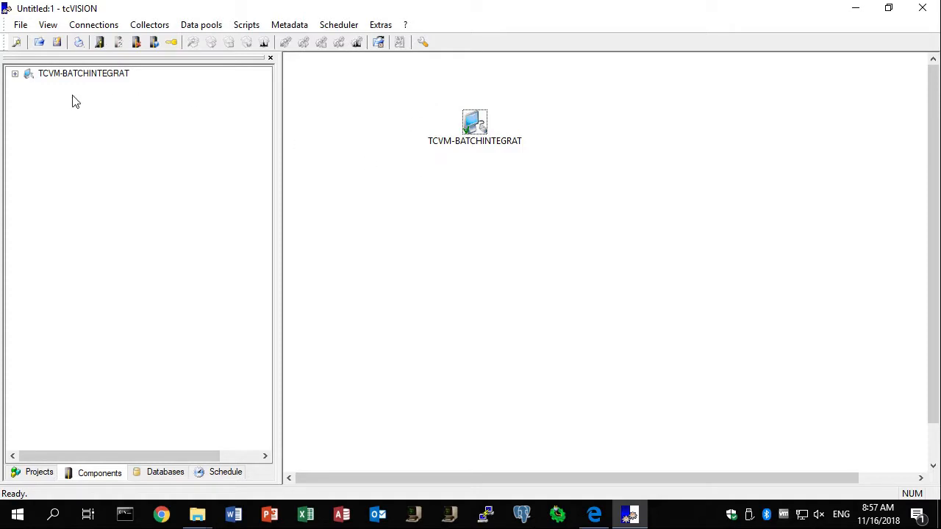
# Step: Expand the TCVM-BATCHINTEGRAT Manager with its Scripts, Data directories and Metadata Repository to examine the contents
pyautogui.click(16, 75)
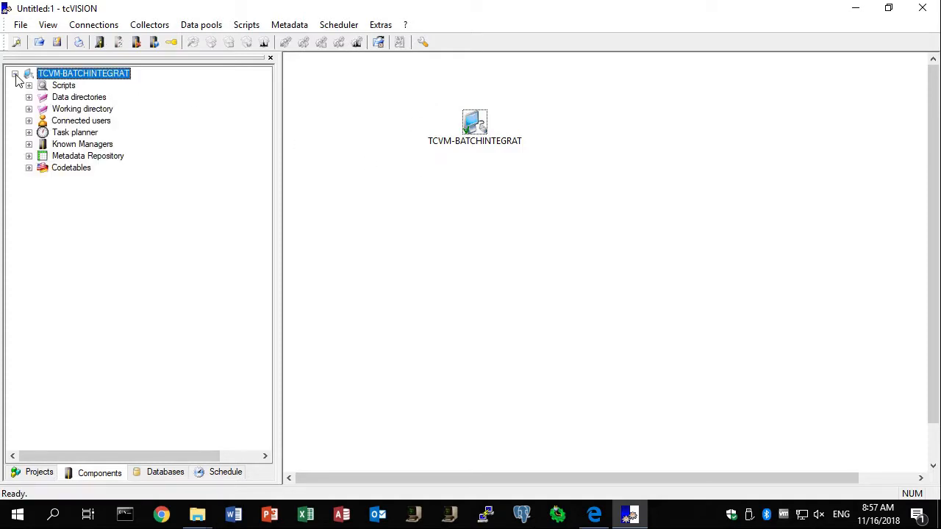
pyautogui.click(28, 86)
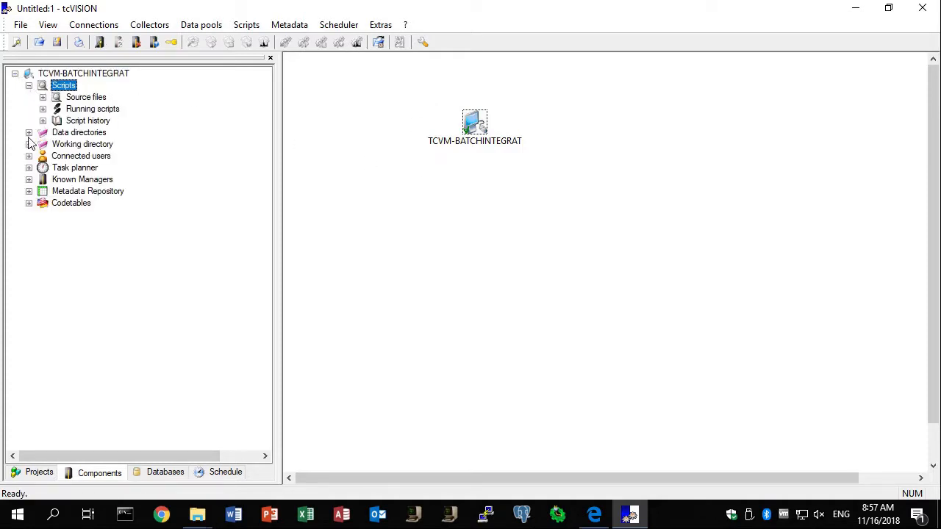
pyautogui.click(28, 133)
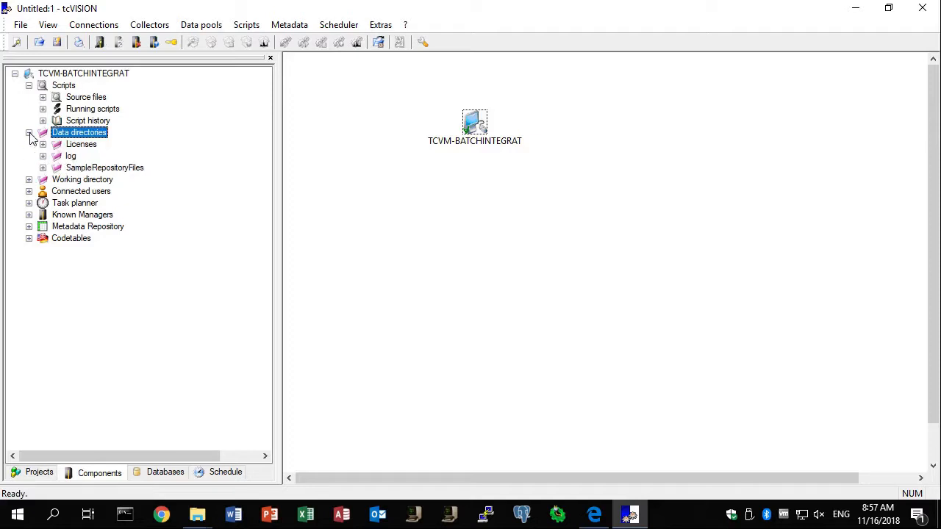
pyautogui.click(29, 227)
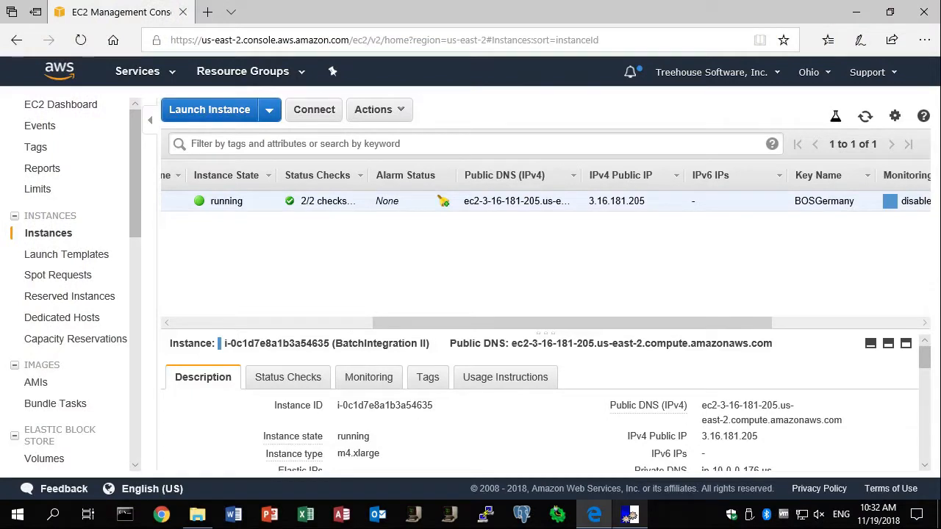
# Step: Open contacttreehouse.weebly.com/tcvision-for-aws-license-request-form.html in a new browser tab and review the form's fields and license option
pyautogui.click(209, 13)
pyautogui.hotkey('ctrl', 'v')
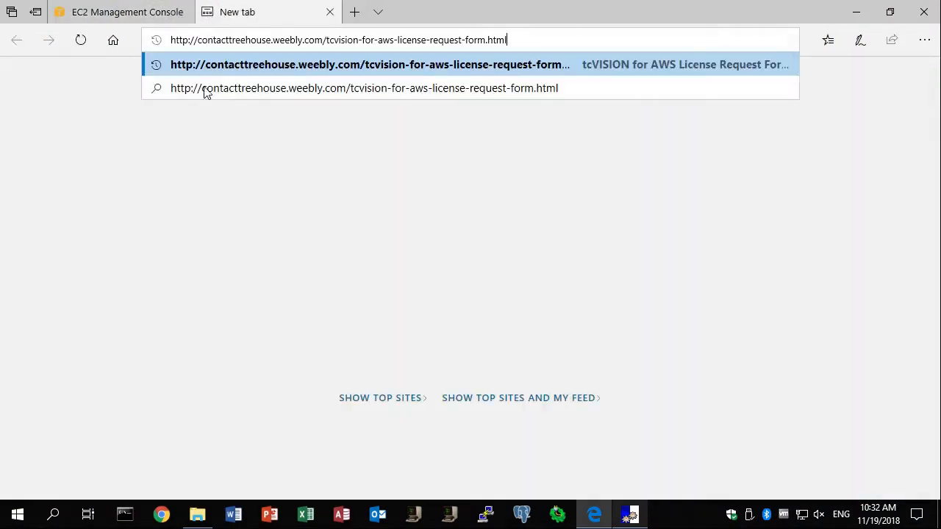
pyautogui.press('Return')
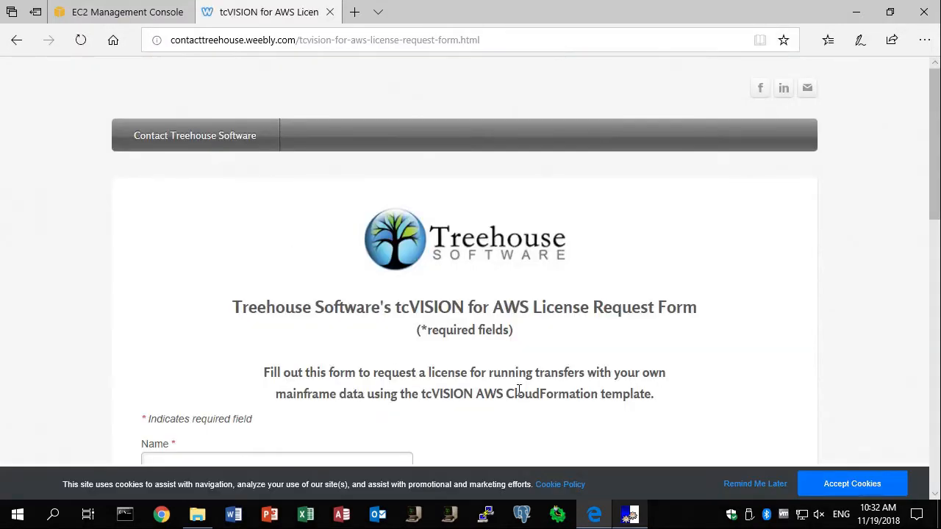
pyautogui.scroll(-5, 691, 298)
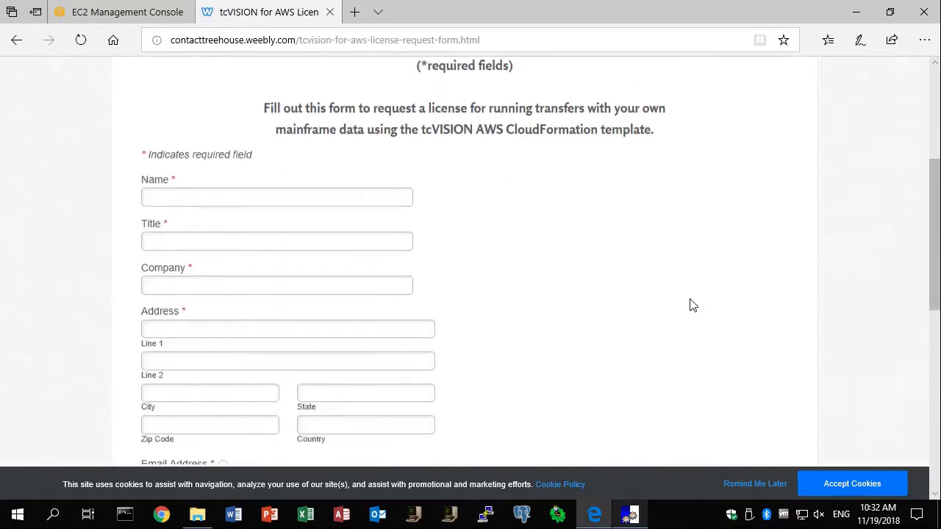
pyautogui.scroll(-6, 692, 305)
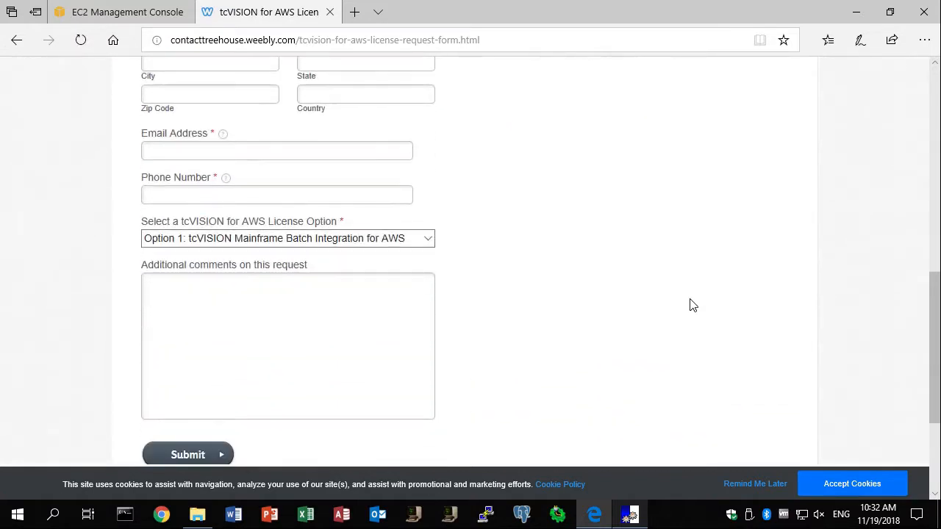
pyautogui.scroll(-1, 691, 305)
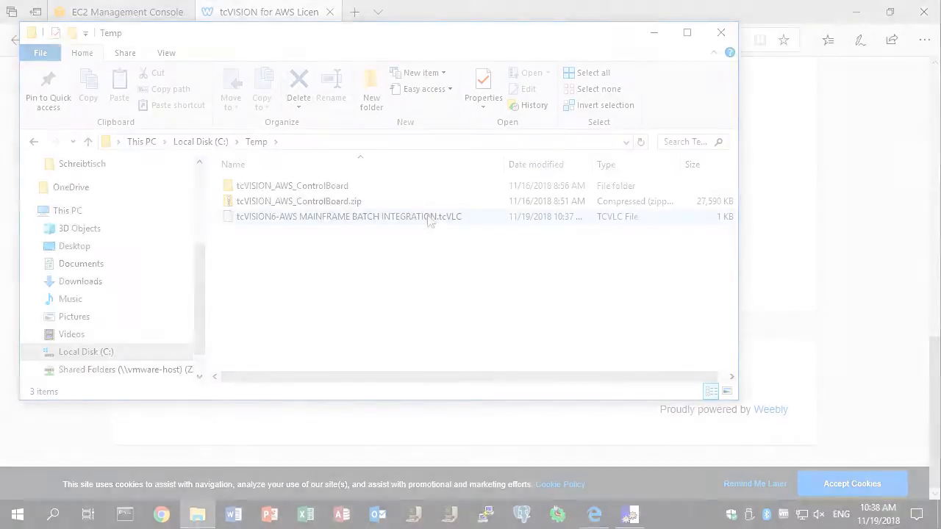
# Step: Locate the tcVLC license file in C:\Temp, switch to tcVISION and add tcVISION6-AWS MAINFRAME BATCH INTEGRATION.tcVLC in License management
pyautogui.click(430, 218)
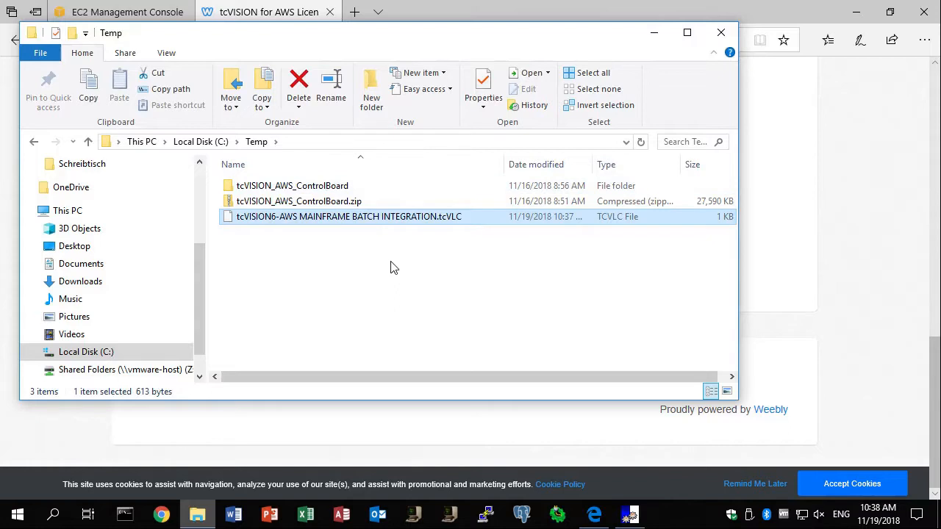
pyautogui.click(632, 519)
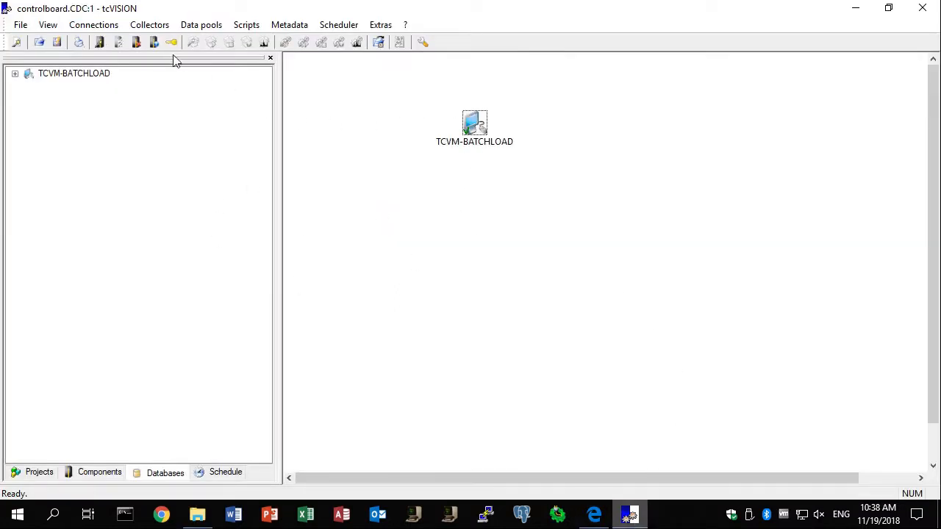
pyautogui.click(99, 25)
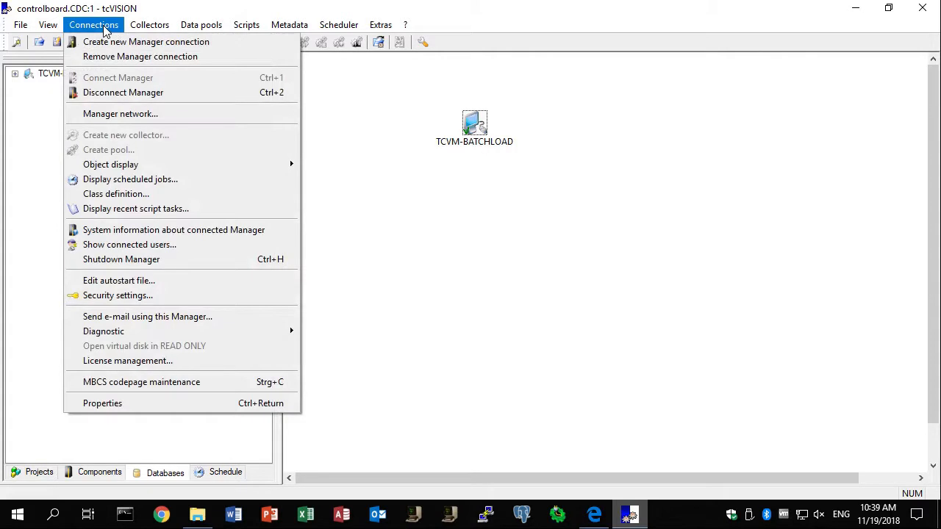
pyautogui.click(135, 361)
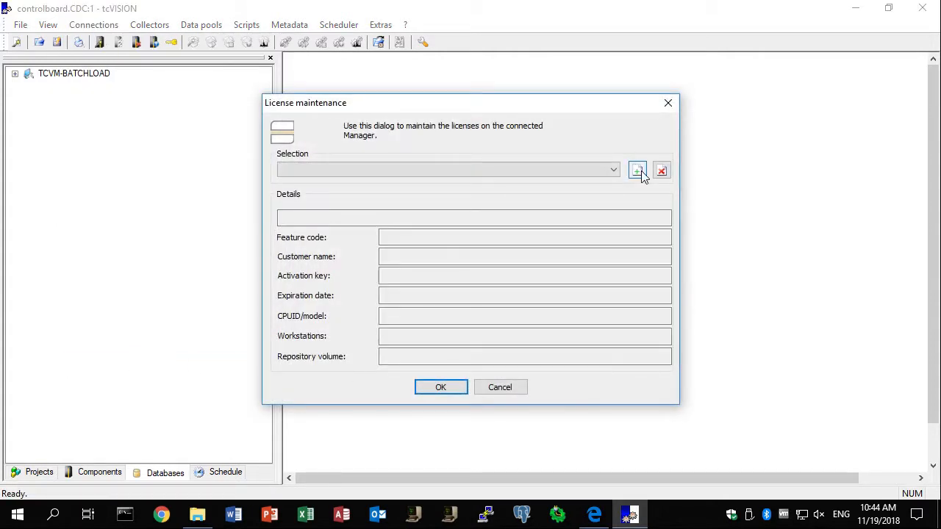
pyautogui.click(638, 171)
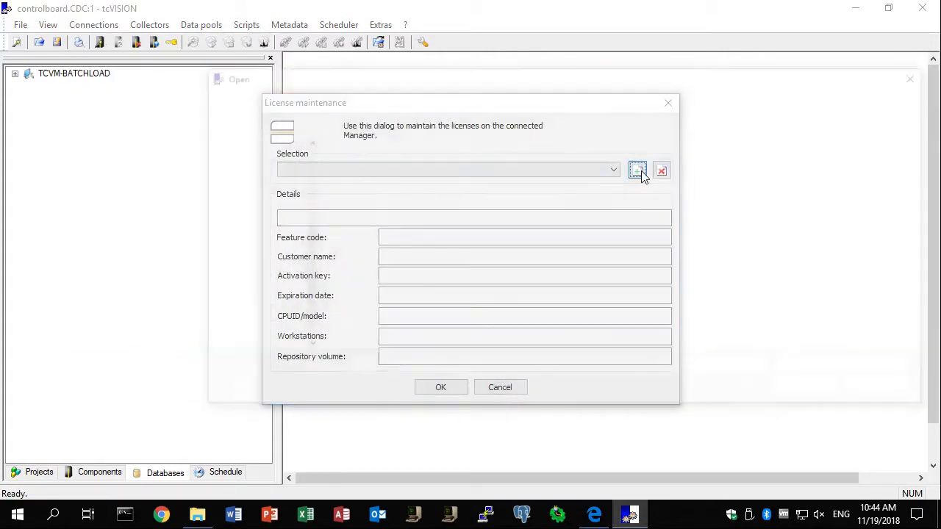
pyautogui.click(429, 183)
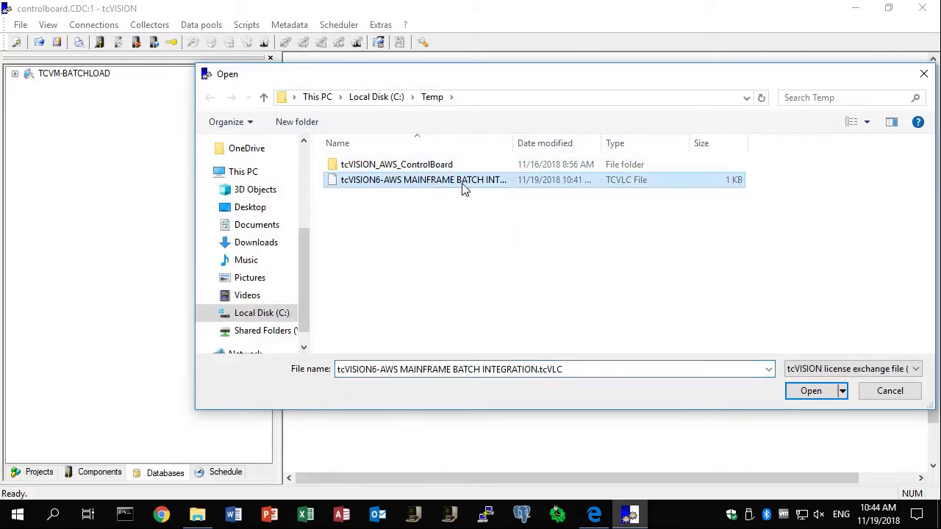
pyautogui.click(812, 391)
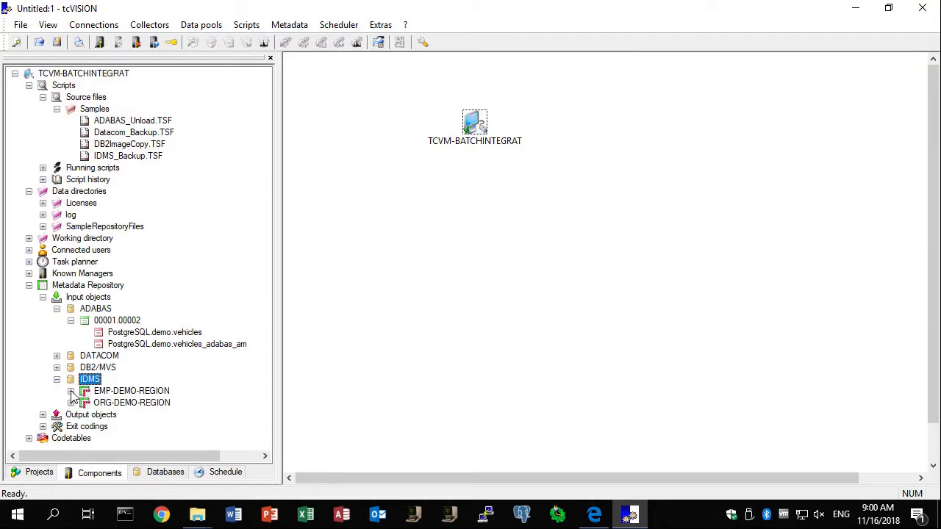
# Step: Open the IDMS EMPLOYEE input object under EMP-DEMO-REGION, enlarge both field lists to examine its mapping to PostgreSQL demo.employee, and close it
pyautogui.click(71, 394)
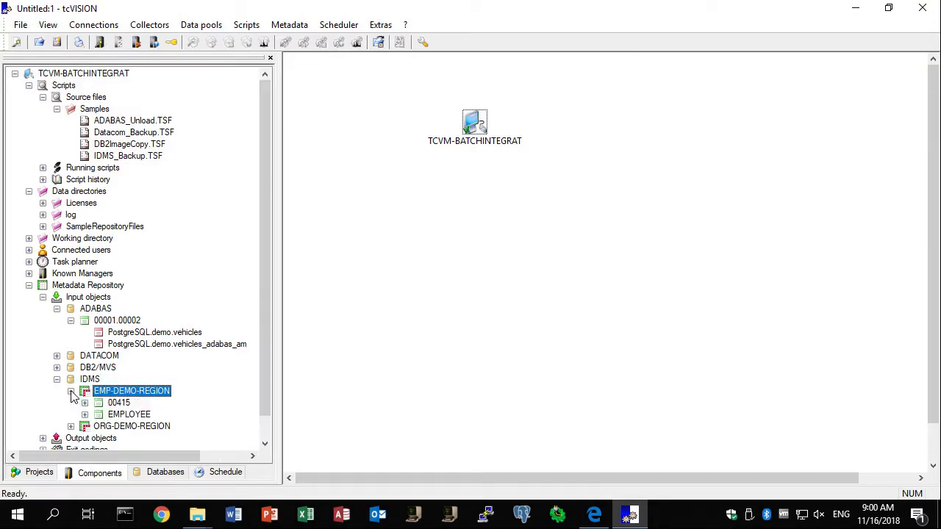
pyautogui.click(130, 415)
pyautogui.rightClick(137, 417)
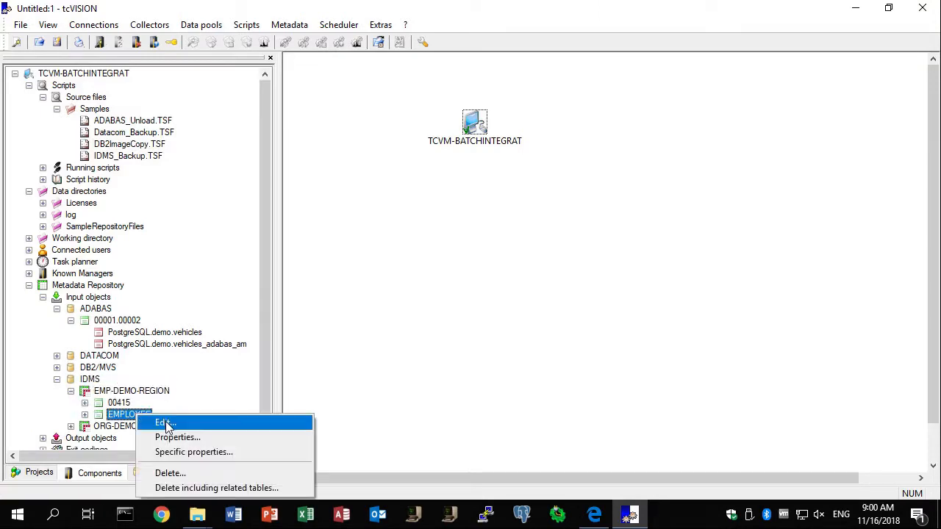
pyautogui.click(163, 420)
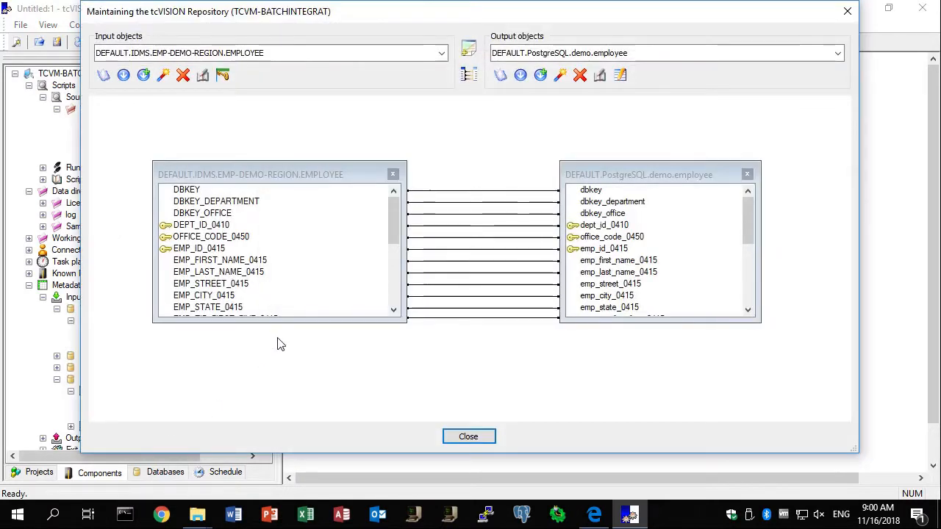
pyautogui.moveTo(286, 322); pyautogui.dragTo(279, 419)
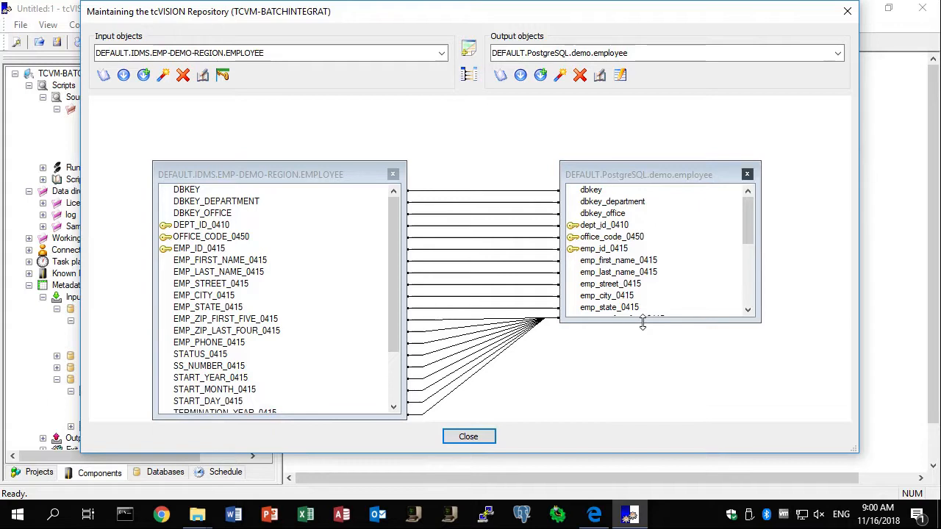
pyautogui.moveTo(643, 321); pyautogui.dragTo(629, 422)
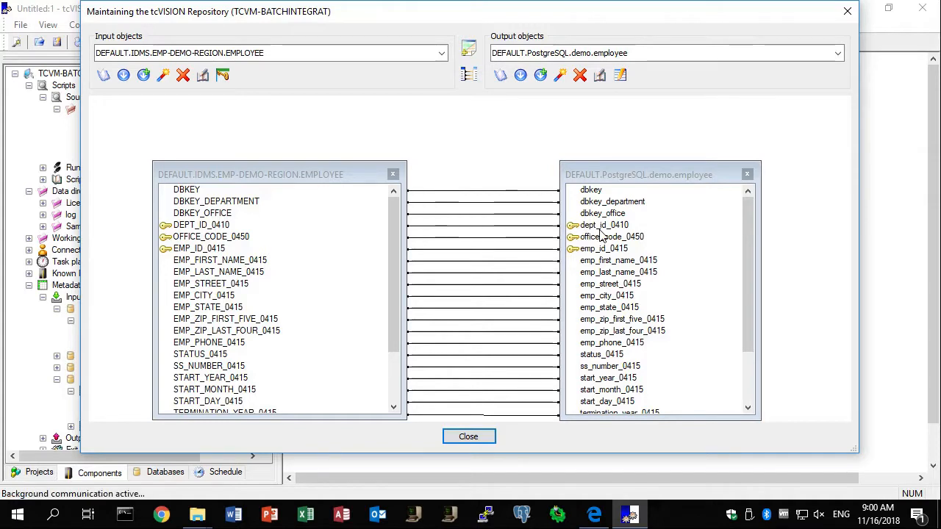
pyautogui.click(469, 438)
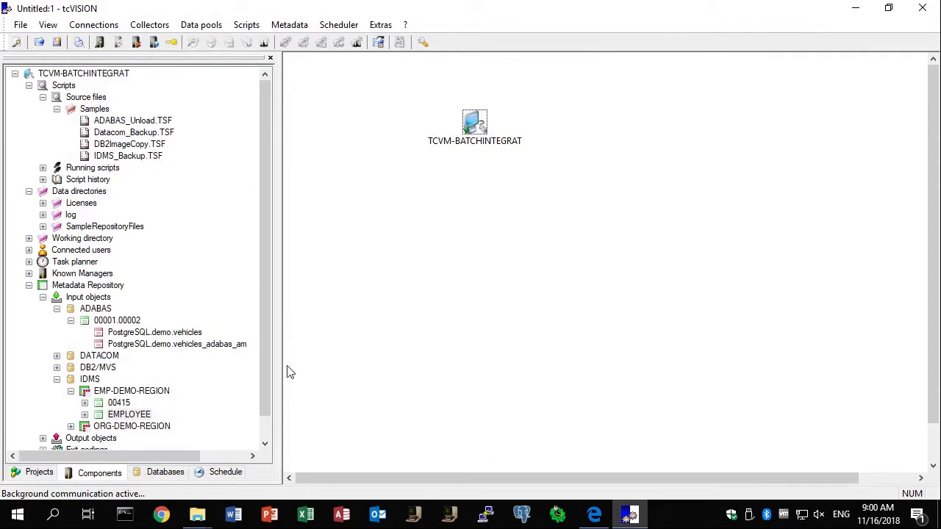
# Step: Connect to the PostgreSQL database tcvision on server /tmp as user postgres, supplying the account password
pyautogui.click(181, 475)
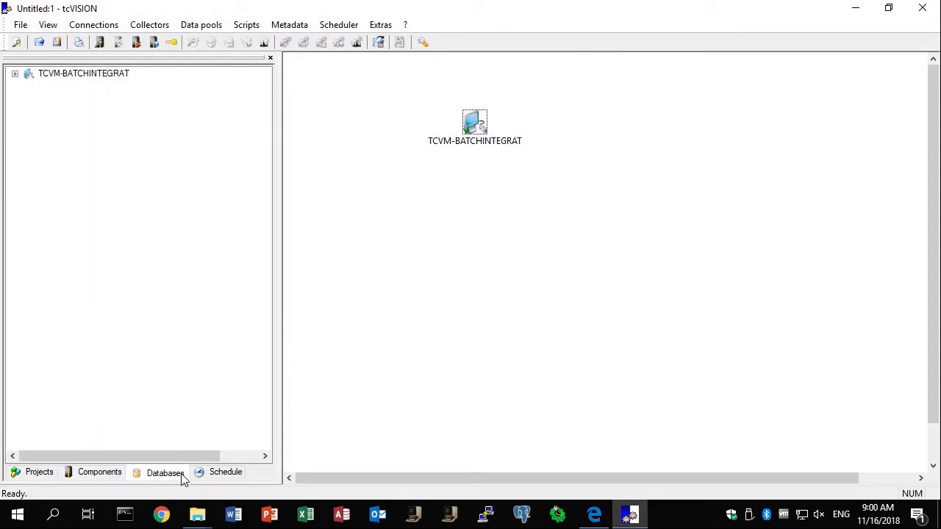
pyautogui.click(14, 74)
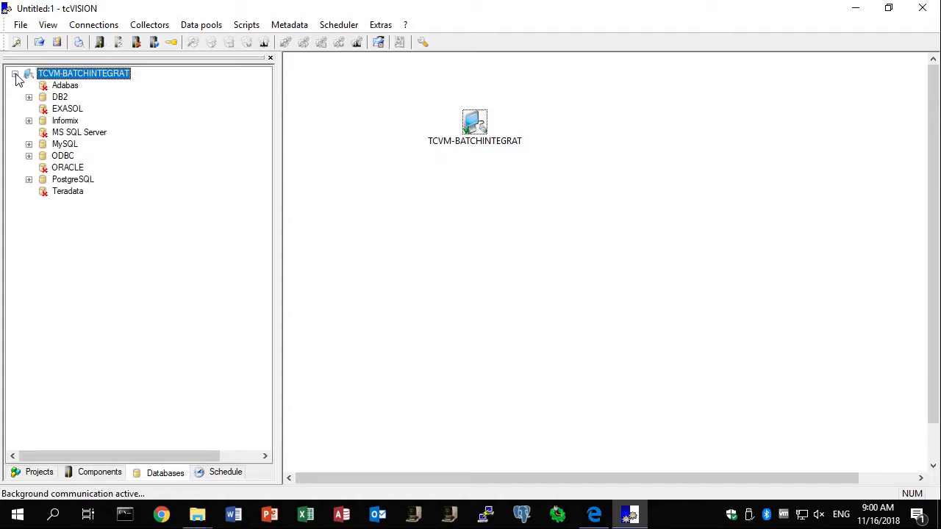
pyautogui.click(29, 179)
pyautogui.click(550, 225)
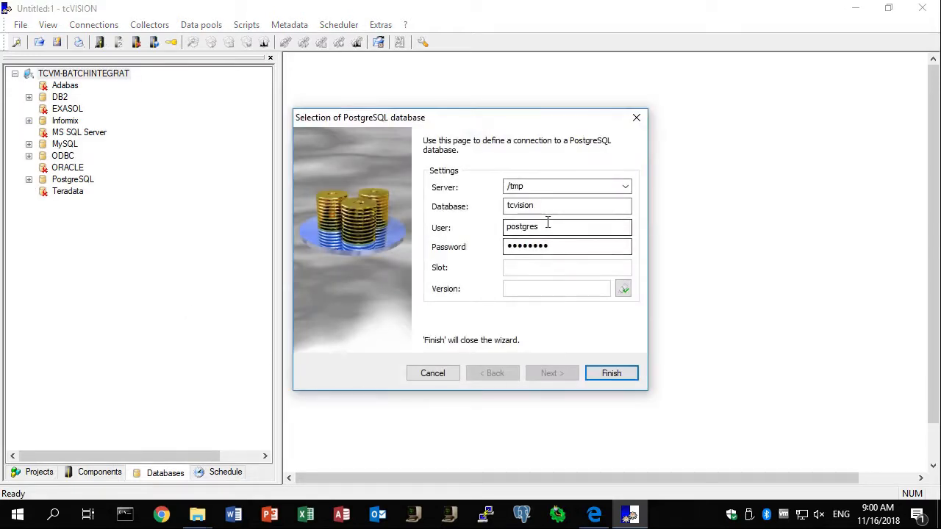
pyautogui.click(609, 375)
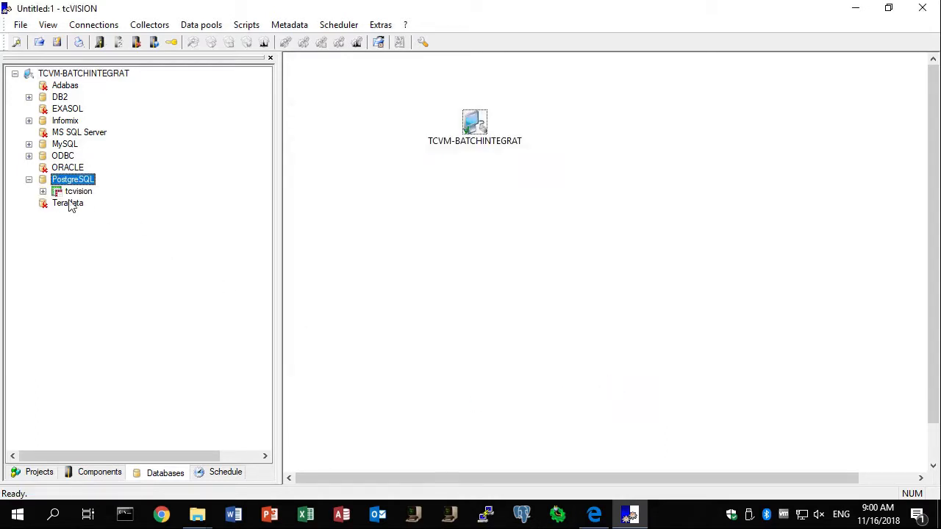
# Step: Expand the tcvision database's demo schema to the employee table's columns, view a sample of its data and close it
pyautogui.click(42, 191)
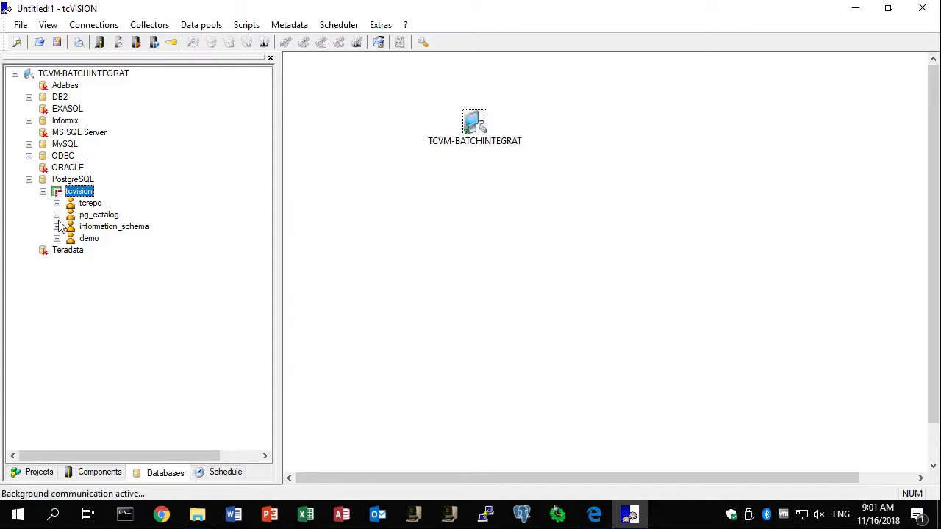
pyautogui.click(58, 239)
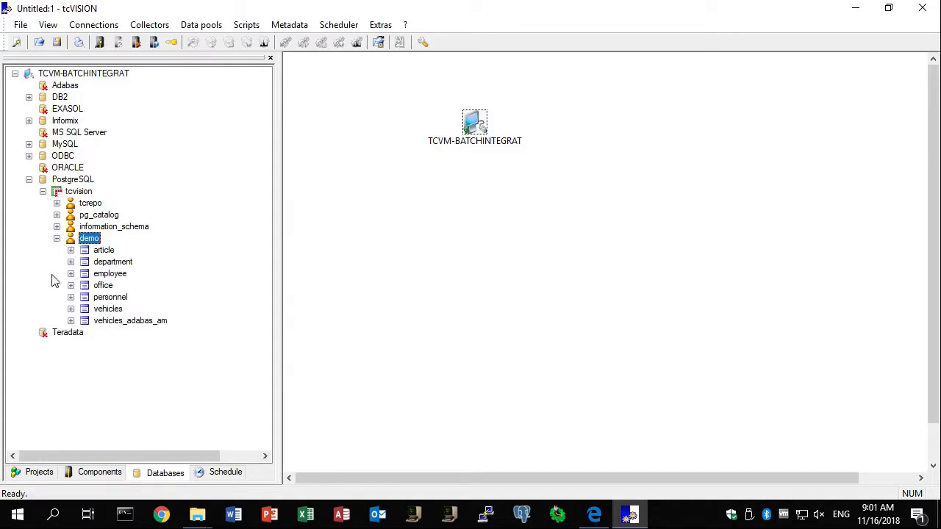
pyautogui.click(70, 274)
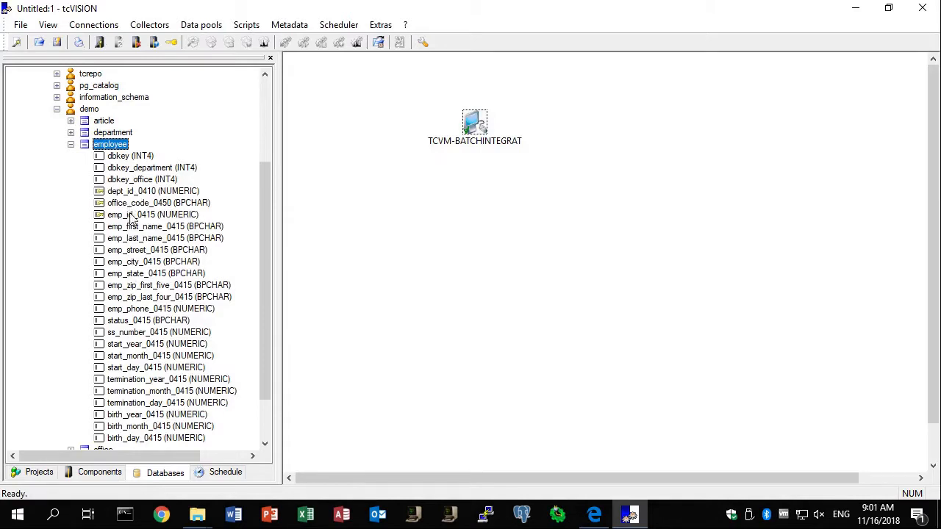
pyautogui.rightClick(110, 147)
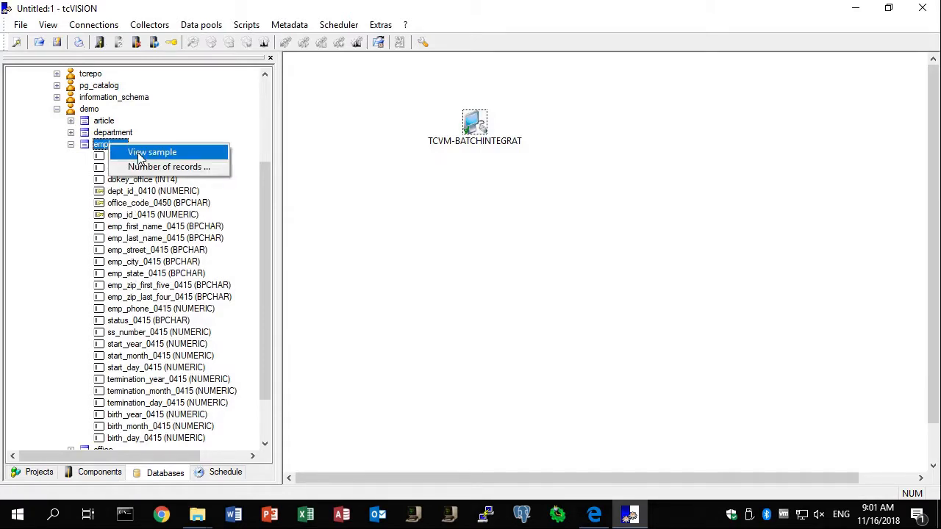
pyautogui.click(140, 153)
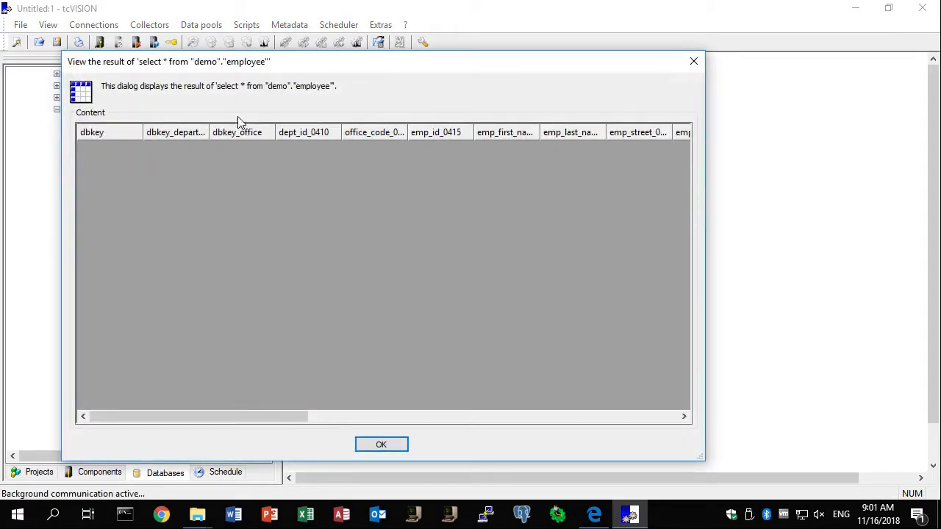
pyautogui.click(393, 446)
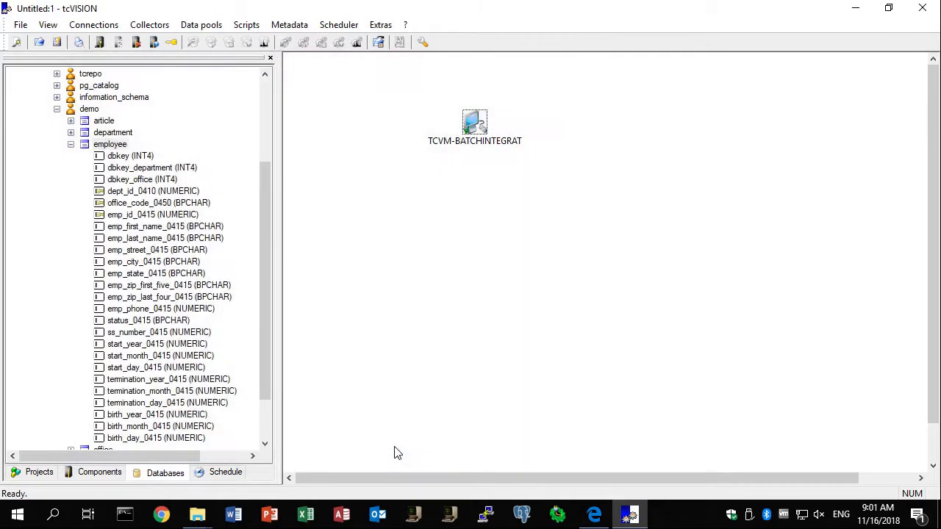
# Step: Return to the Manager's components and start the sample script IDMS_Backup.TSF
pyautogui.click(105, 476)
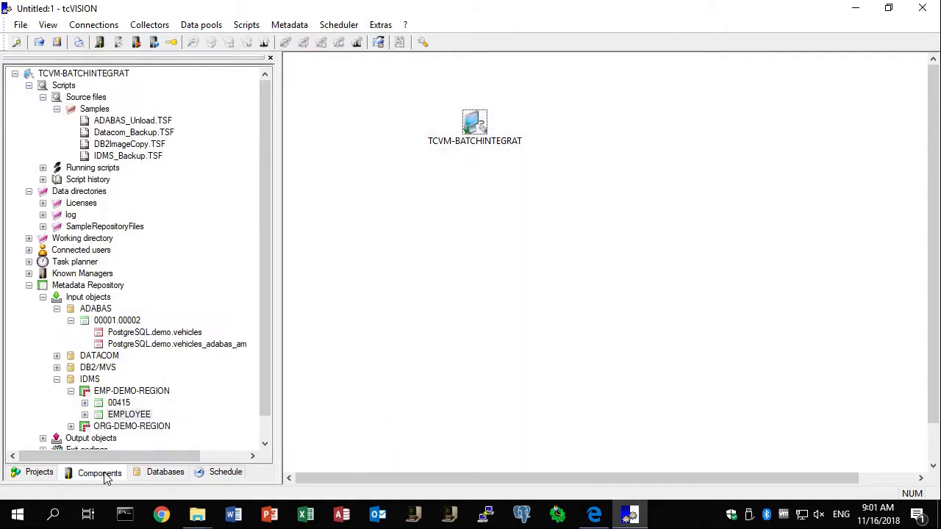
pyautogui.click(136, 159)
pyautogui.rightClick(131, 152)
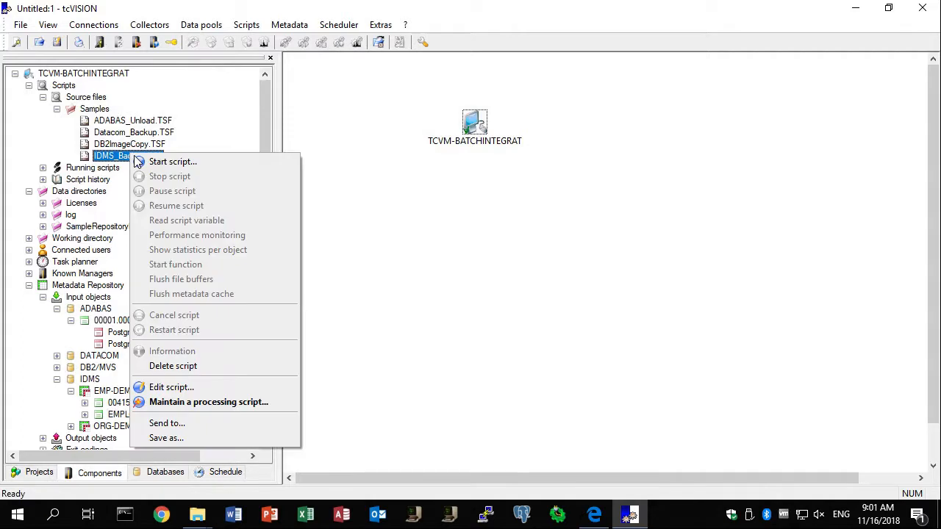
pyautogui.click(174, 163)
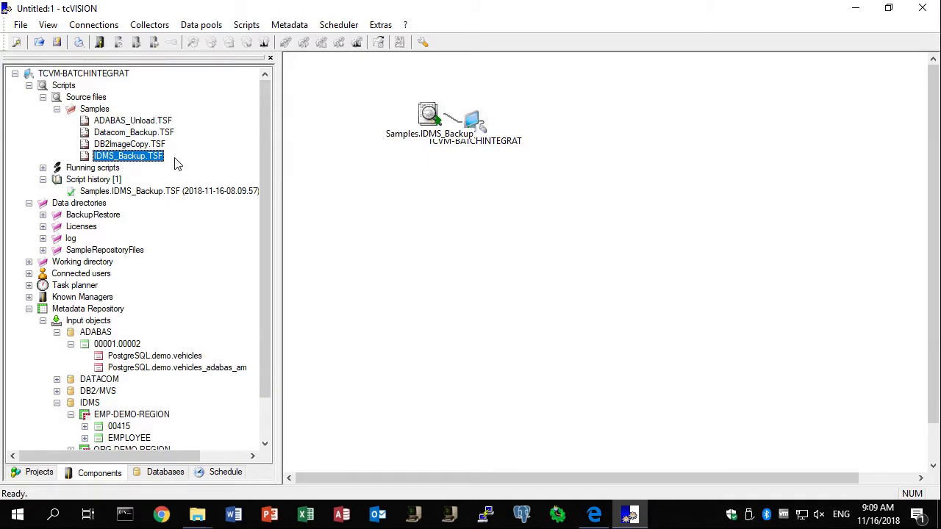
# Step: Review the details of the Samples.IDMS_Backup.TSF entry in the script history and close them
pyautogui.click(152, 193)
pyautogui.rightClick(152, 194)
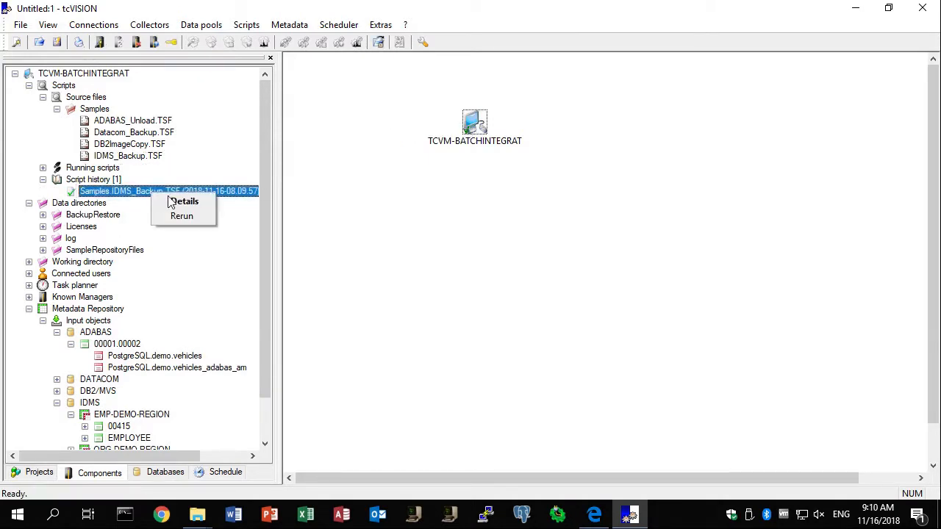
pyautogui.click(171, 203)
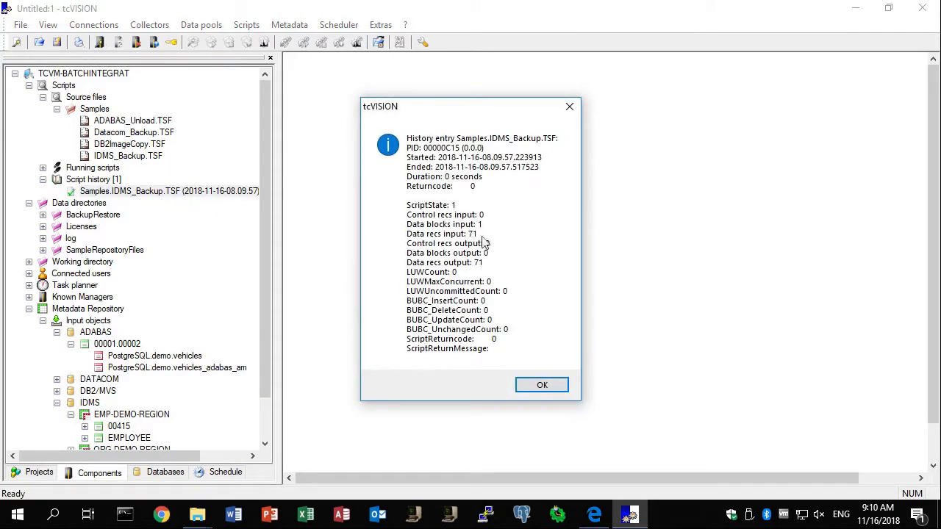
pyautogui.click(537, 384)
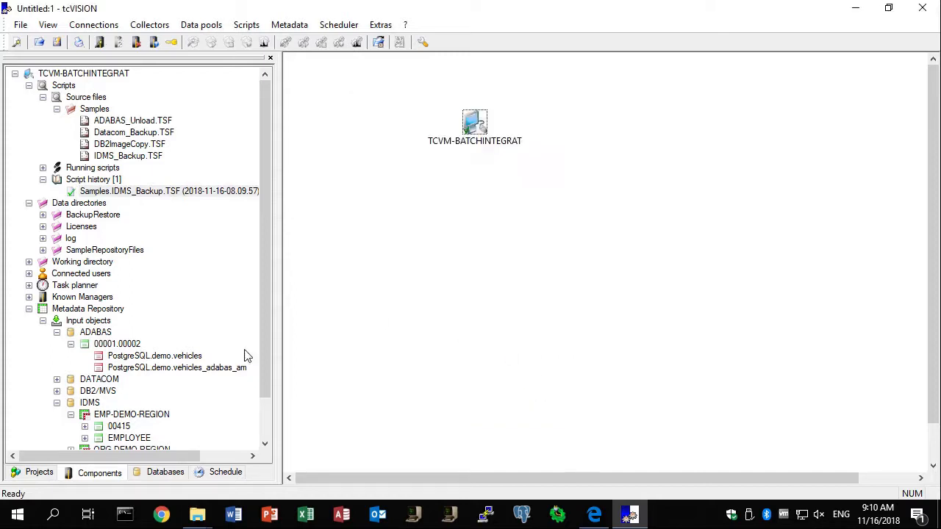
# Step: View the sample data of PostgreSQL demo.employee again to check the records loaded by the IDMS backup script
pyautogui.click(175, 476)
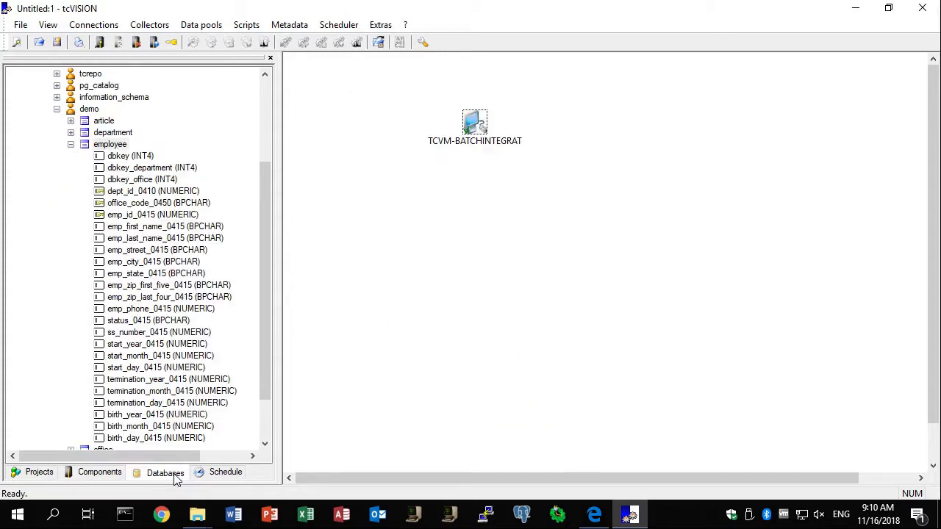
pyautogui.rightClick(118, 148)
pyautogui.click(152, 159)
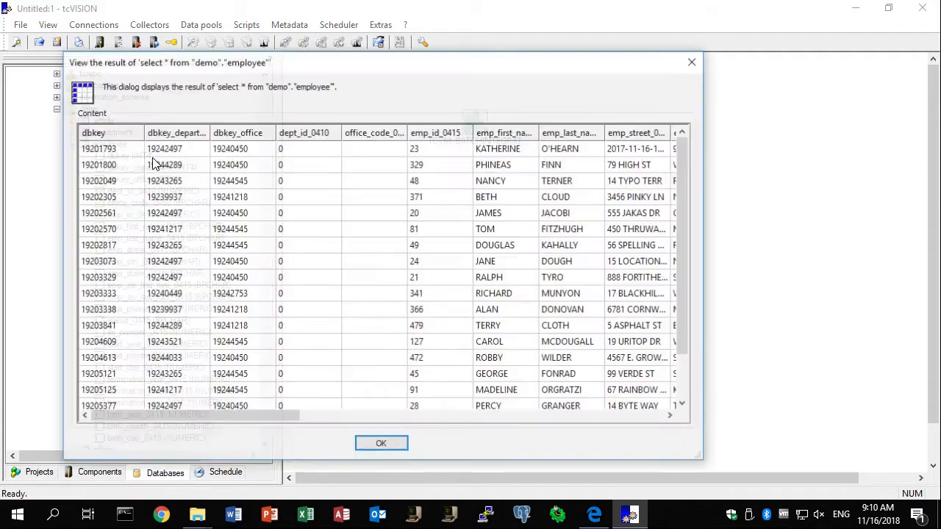
pyautogui.moveTo(246, 419)
pyautogui.mouseDown()
pyautogui.moveTo(368, 418)
pyautogui.moveTo(228, 414)
pyautogui.mouseUp()
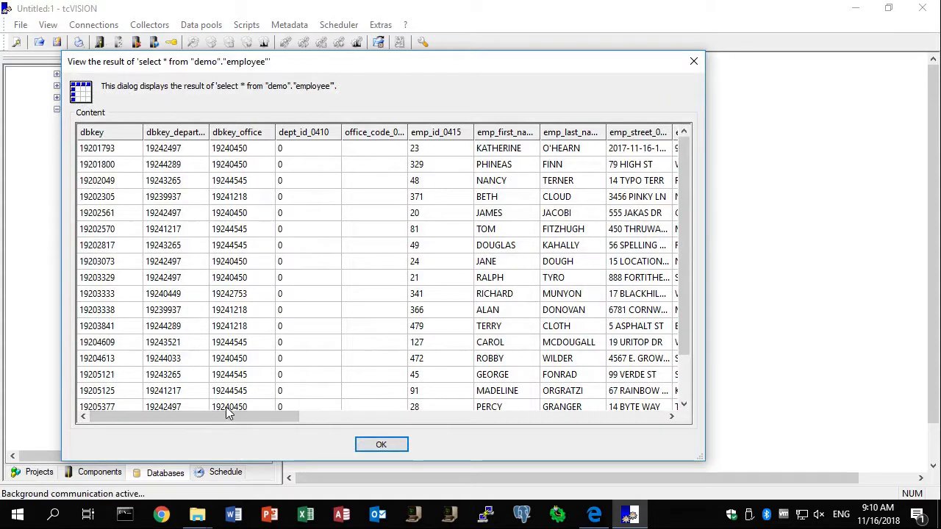
pyautogui.click(382, 445)
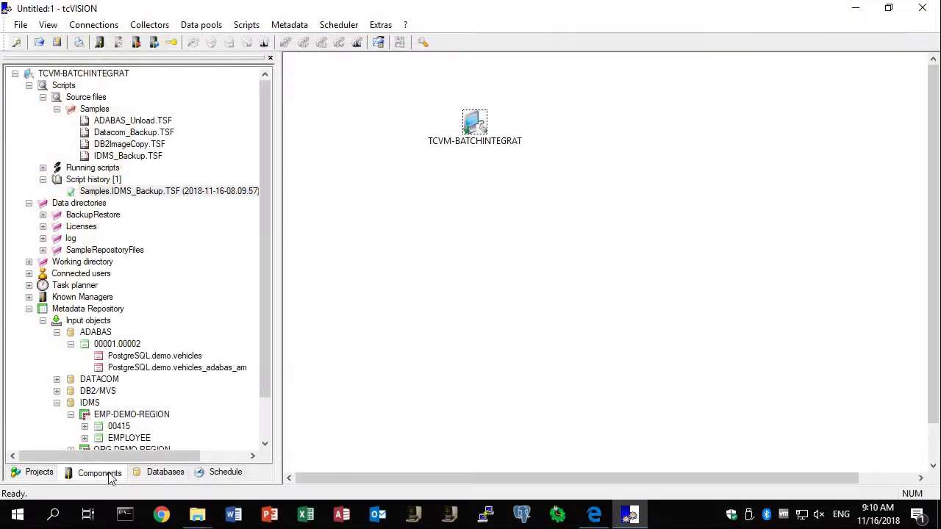
# Step: Open the DB2ImageCopy.TSF script and examine its monitoring functions, available input types and output level, then close it
pyautogui.doubleClick(133, 146)
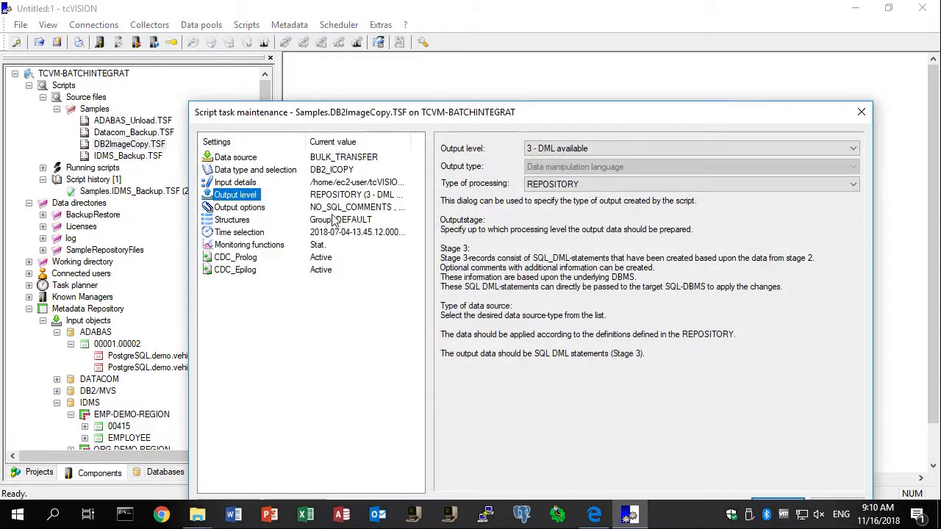
pyautogui.click(249, 245)
pyautogui.moveTo(391, 117); pyautogui.dragTo(290, 29)
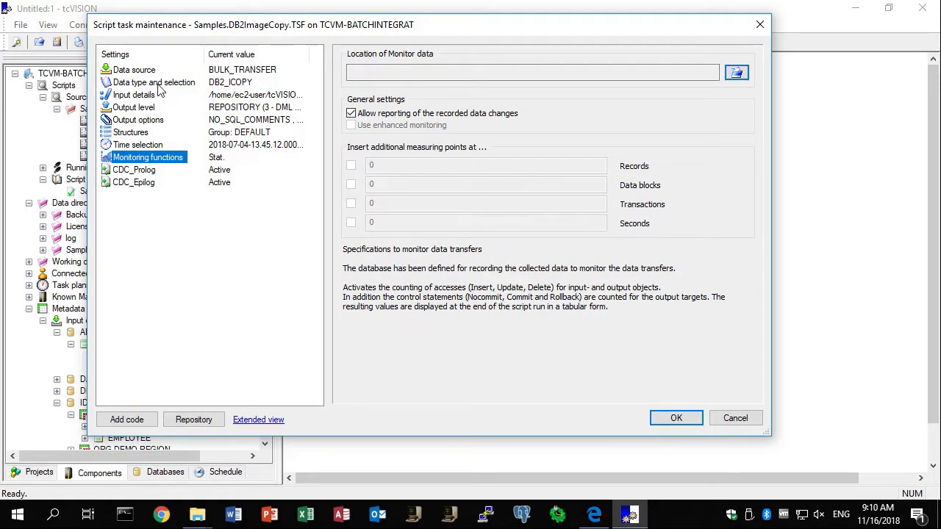
pyautogui.click(154, 83)
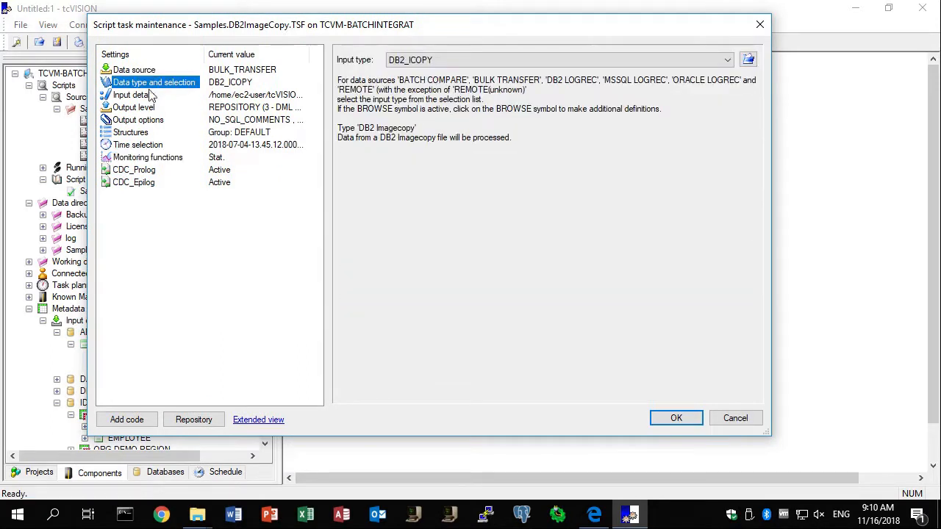
pyautogui.click(727, 61)
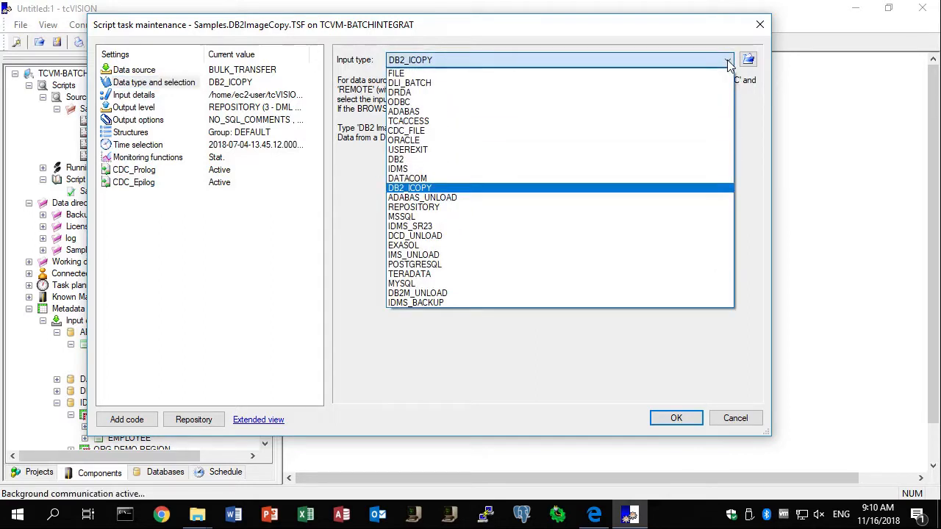
pyautogui.click(727, 61)
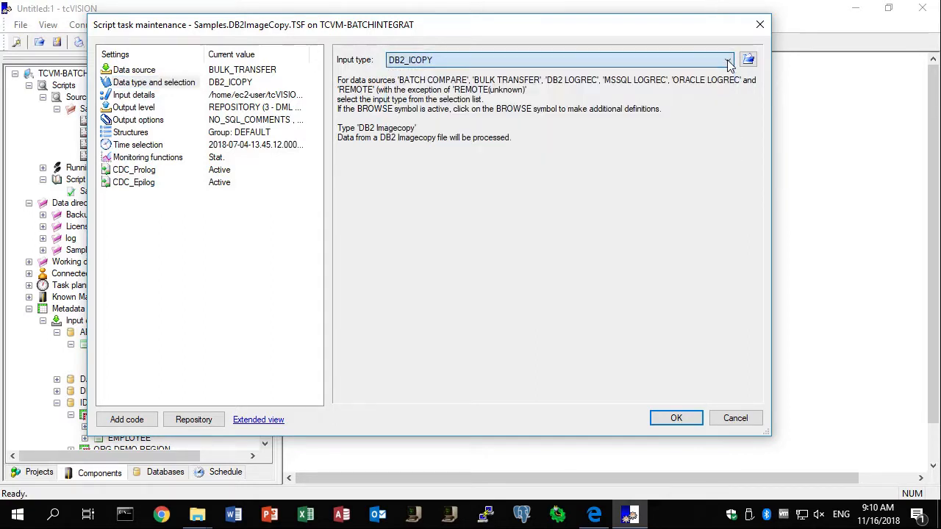
pyautogui.click(136, 108)
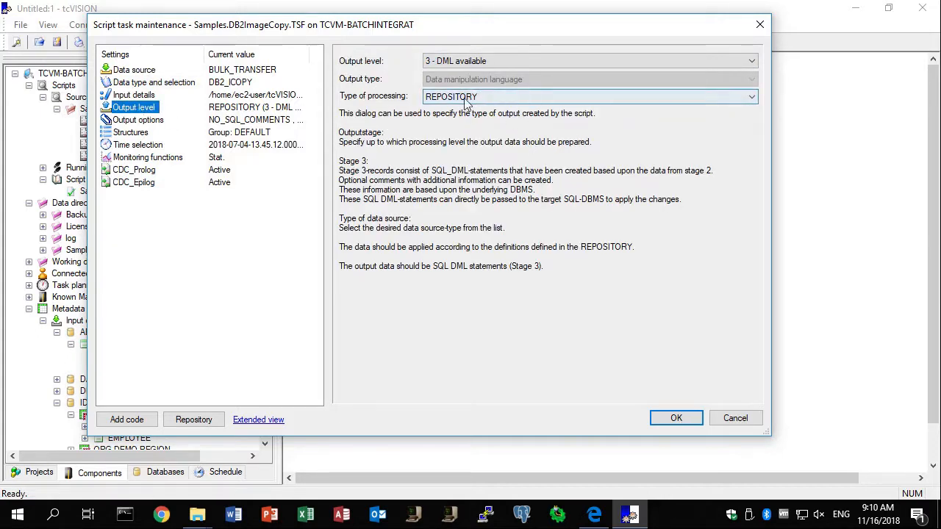
pyautogui.click(677, 419)
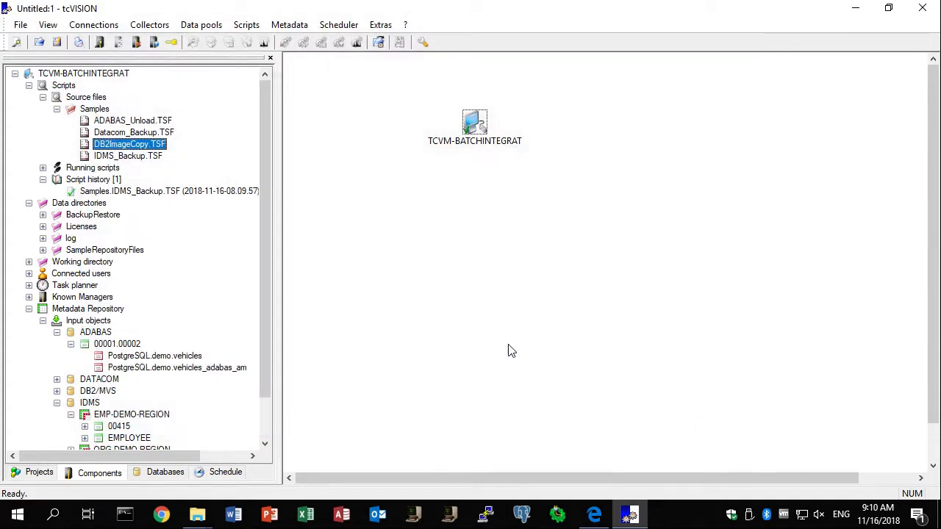
# Step: Open the mapping of DB2/MVS input object DBBG.EN.ARTICLE and place the demo.article output table nearly level with the input table
pyautogui.click(56, 391)
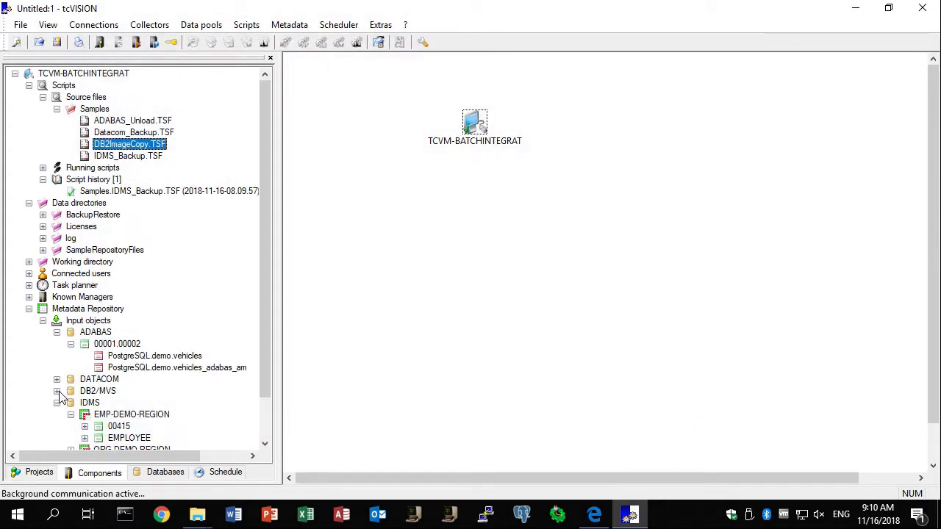
pyautogui.click(71, 403)
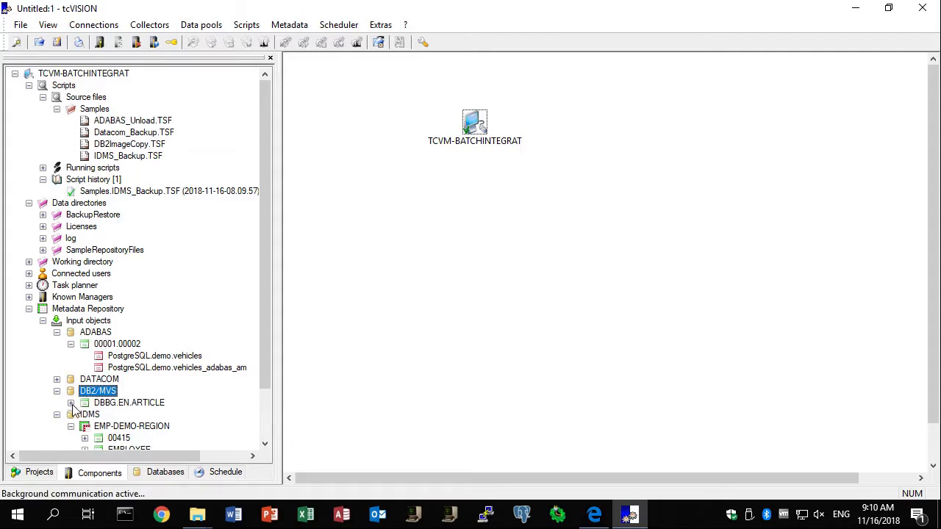
pyautogui.rightClick(153, 409)
pyautogui.click(189, 416)
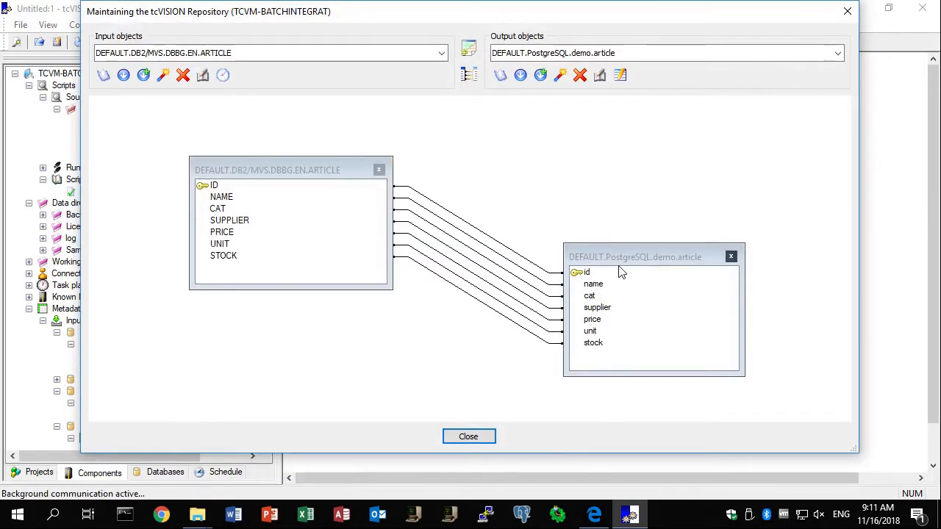
pyautogui.moveTo(630, 263); pyautogui.dragTo(572, 158)
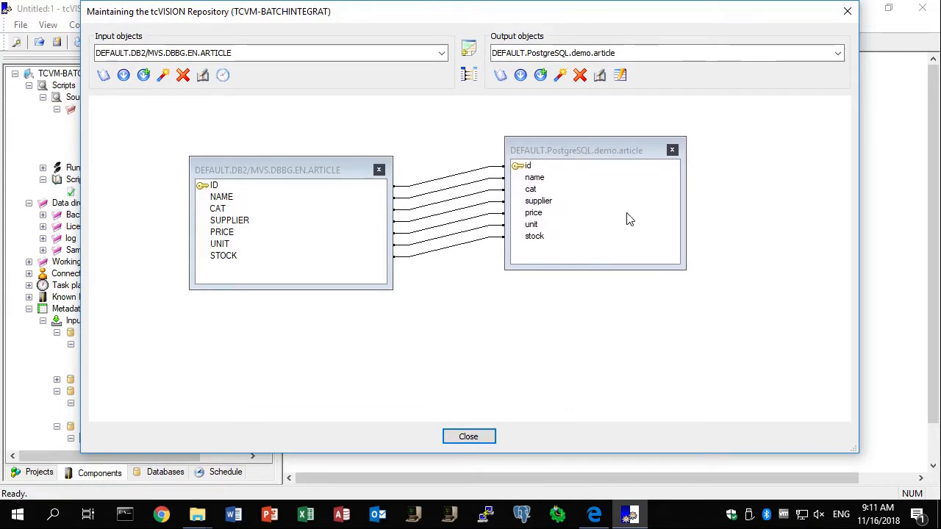
# Step: Add a field named lastchange to the demo.article output table with type 392 TIMESTAMP and length 26
pyautogui.rightClick(546, 252)
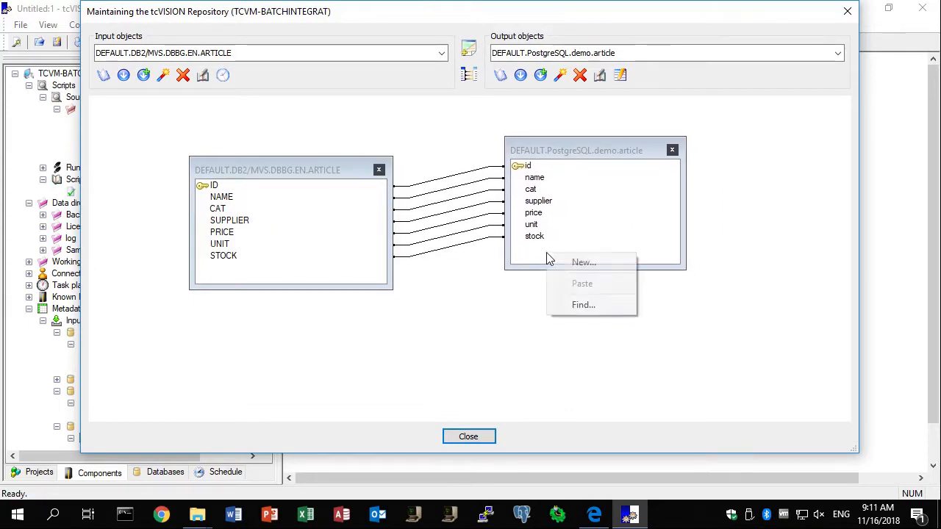
pyautogui.click(592, 263)
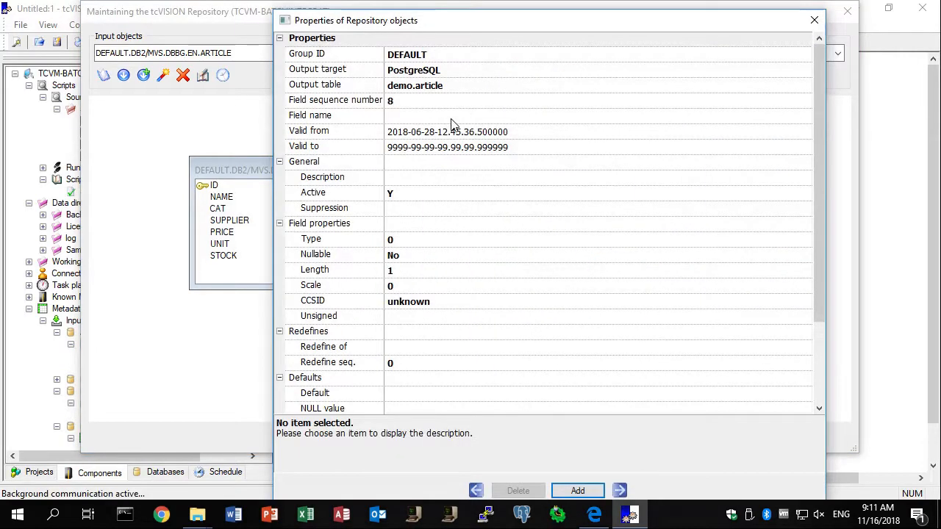
pyautogui.click(453, 119)
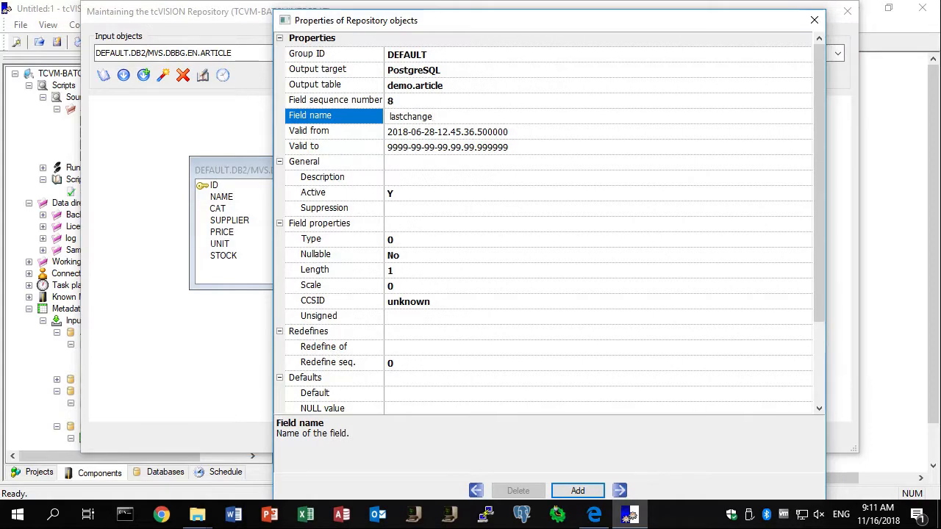
pyautogui.click(420, 244)
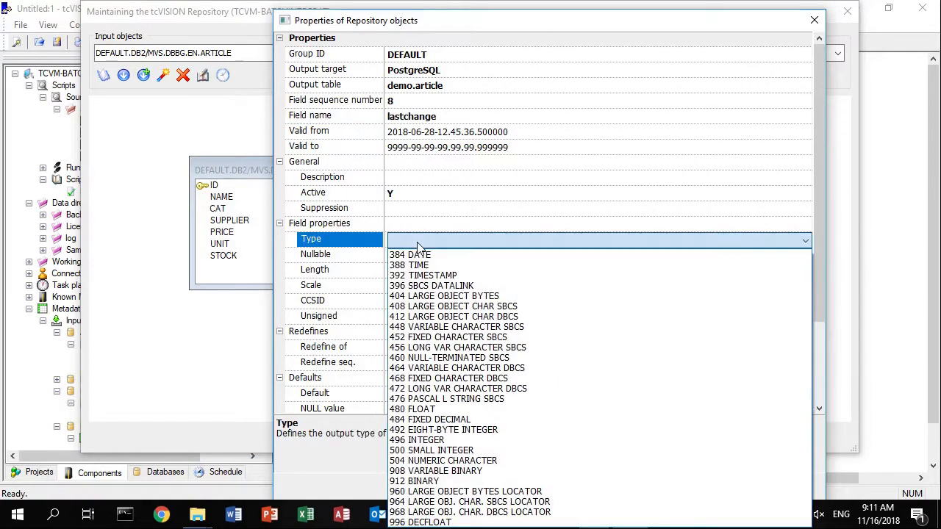
pyautogui.click(439, 275)
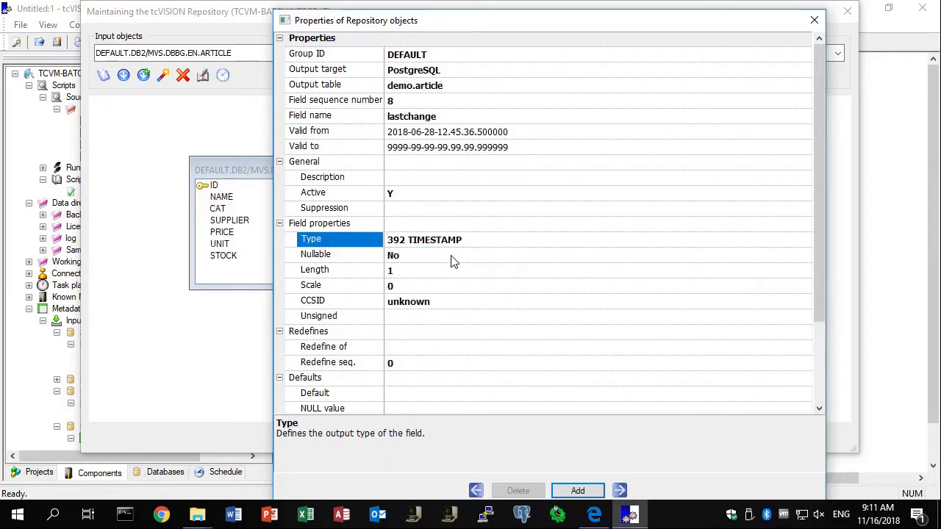
pyautogui.click(426, 273)
pyautogui.write('26')
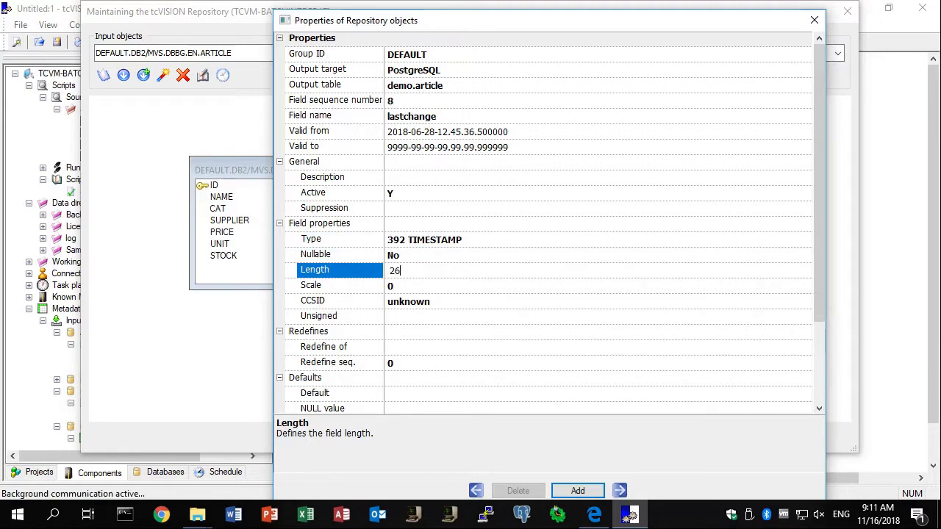
pyautogui.click(489, 287)
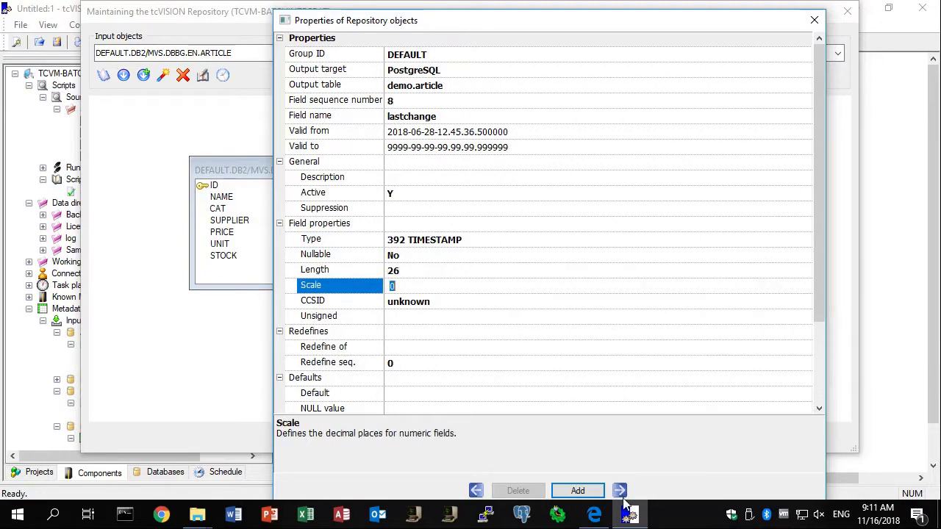
pyautogui.click(593, 491)
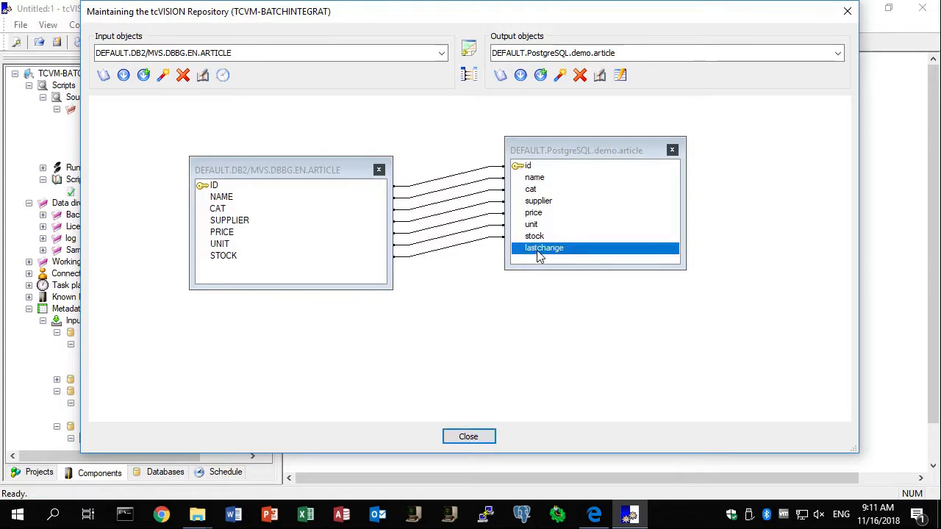
# Step: Add a replication link with no source from lastchange to DEFAULT.DB2/MVS.DBBG.EN.ARTICLE and open the link's properties
pyautogui.rightClick(537, 251)
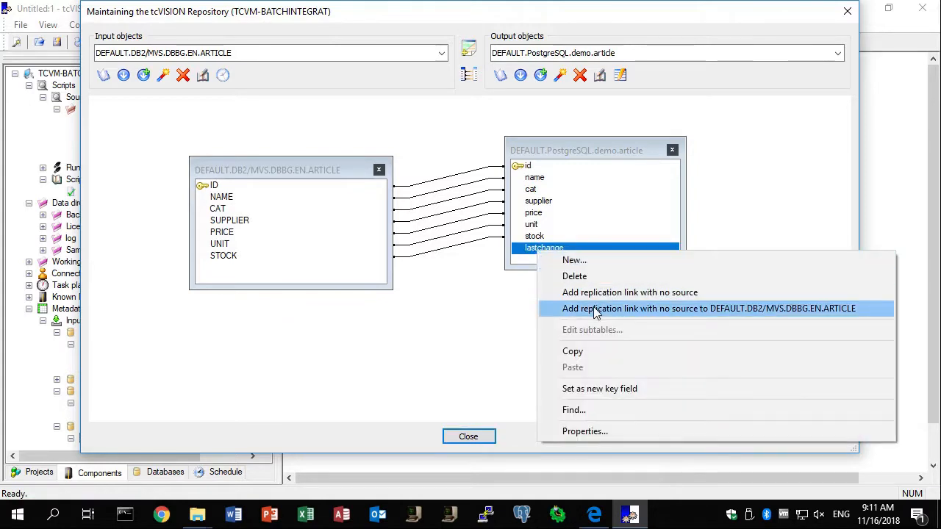
pyautogui.click(596, 309)
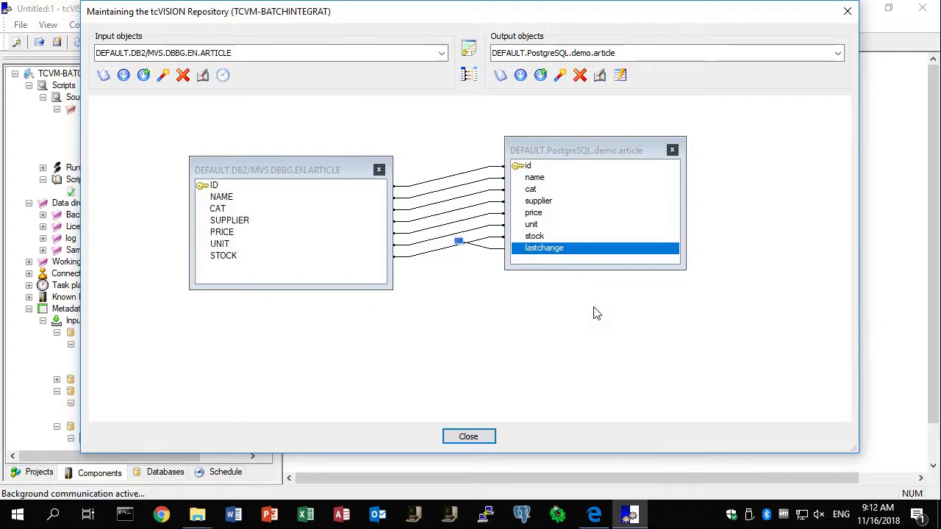
pyautogui.rightClick(486, 250)
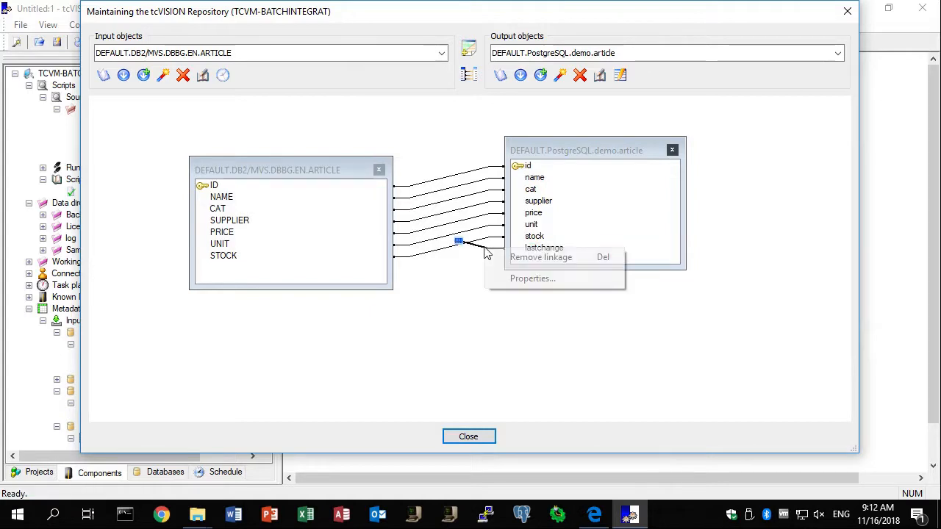
pyautogui.click(519, 282)
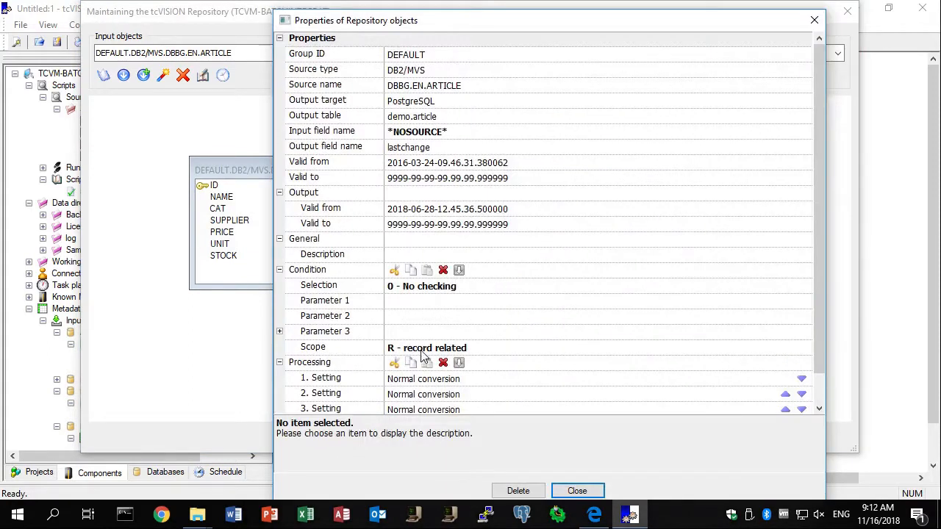
# Step: Define the link's first processing setting as Set a value with Time stamp of processing (UTC), and save it to the repository
pyautogui.doubleClick(369, 383)
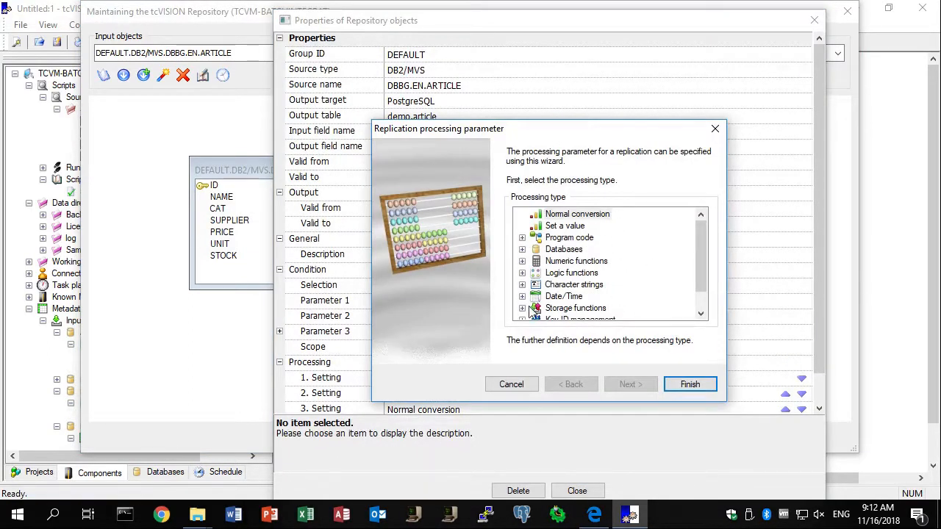
pyautogui.click(522, 296)
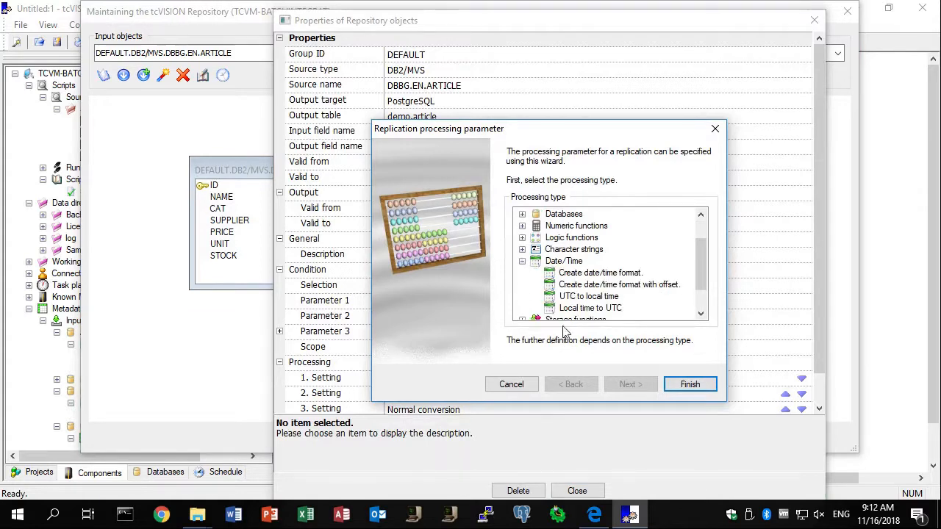
pyautogui.click(522, 261)
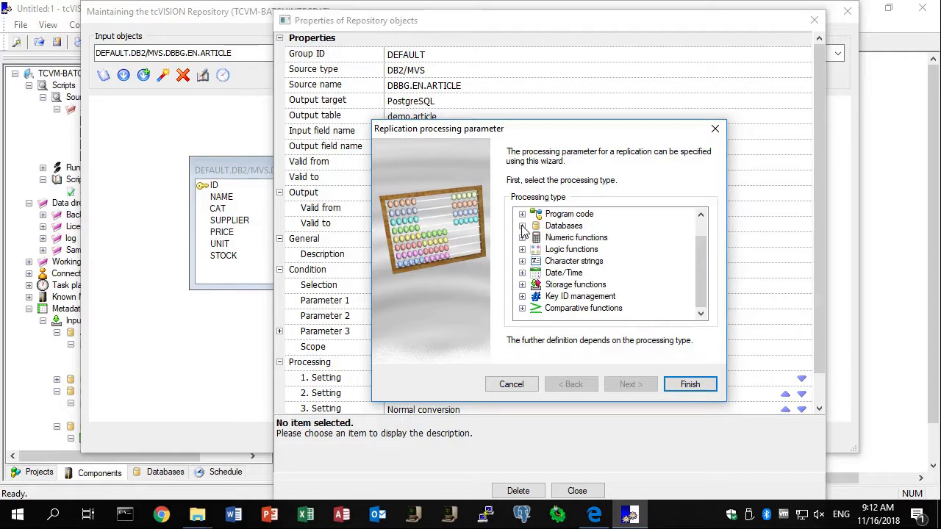
pyautogui.scroll(1, 525, 226)
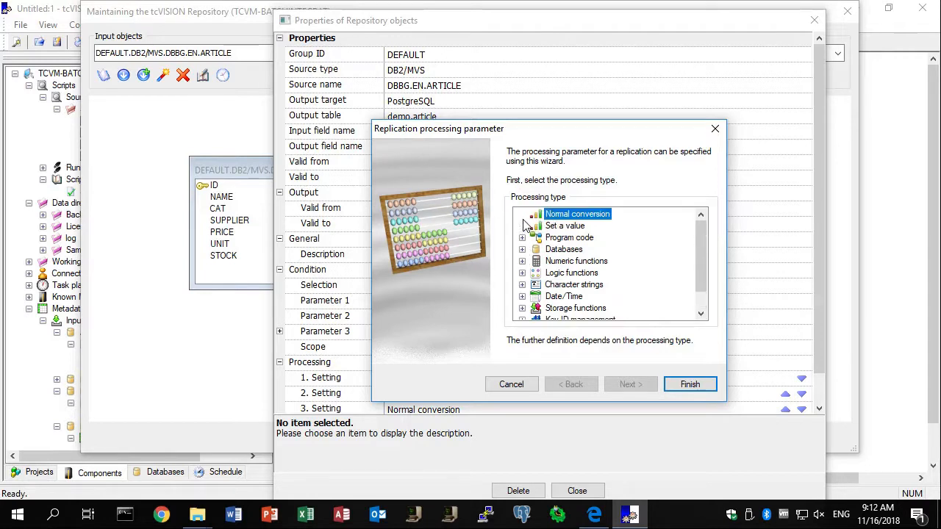
pyautogui.click(560, 226)
pyautogui.click(641, 385)
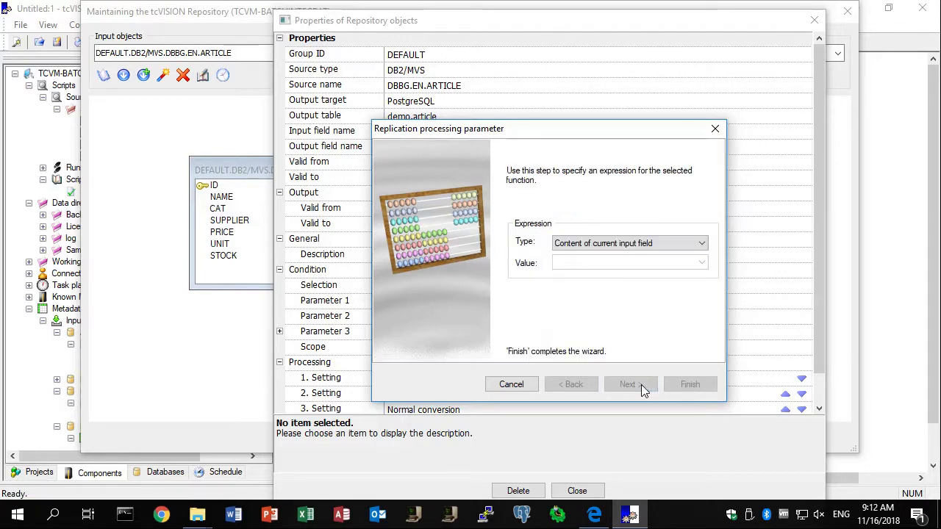
pyautogui.click(668, 247)
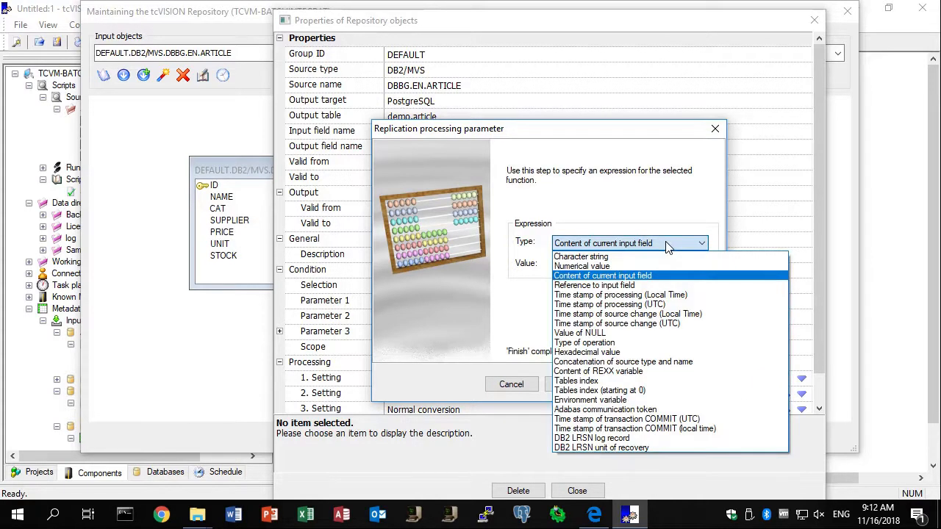
pyautogui.click(629, 304)
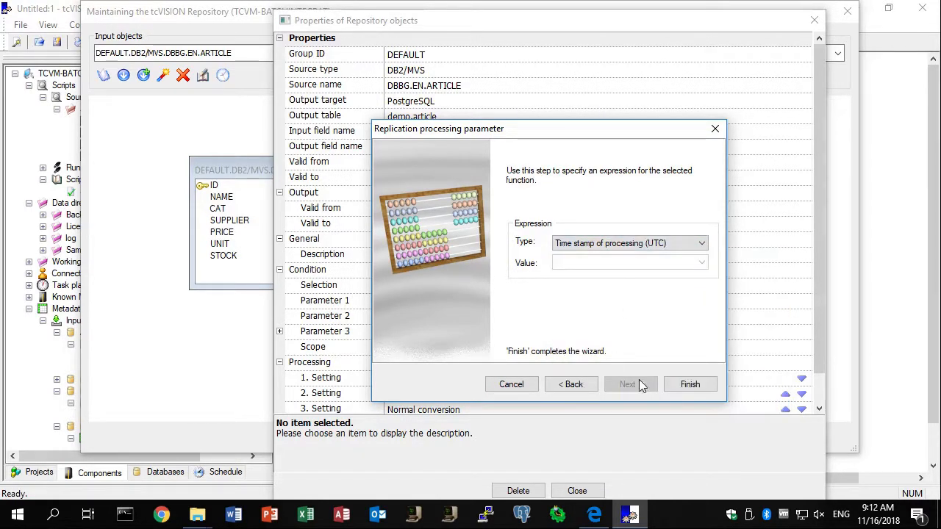
pyautogui.click(691, 385)
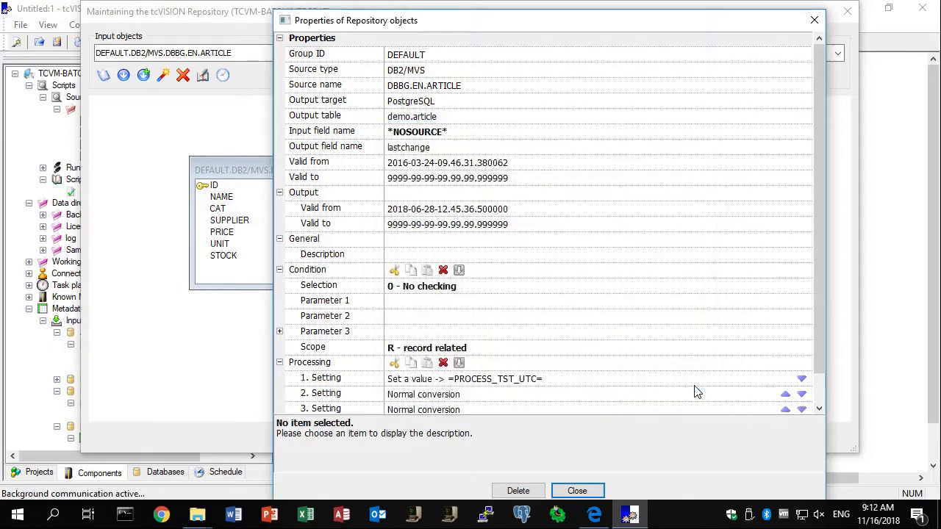
pyautogui.click(580, 494)
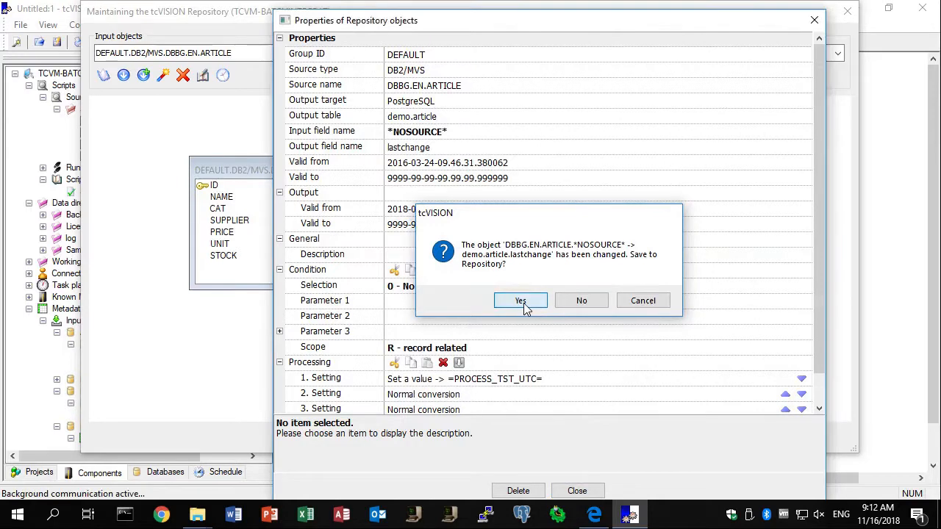
pyautogui.click(523, 303)
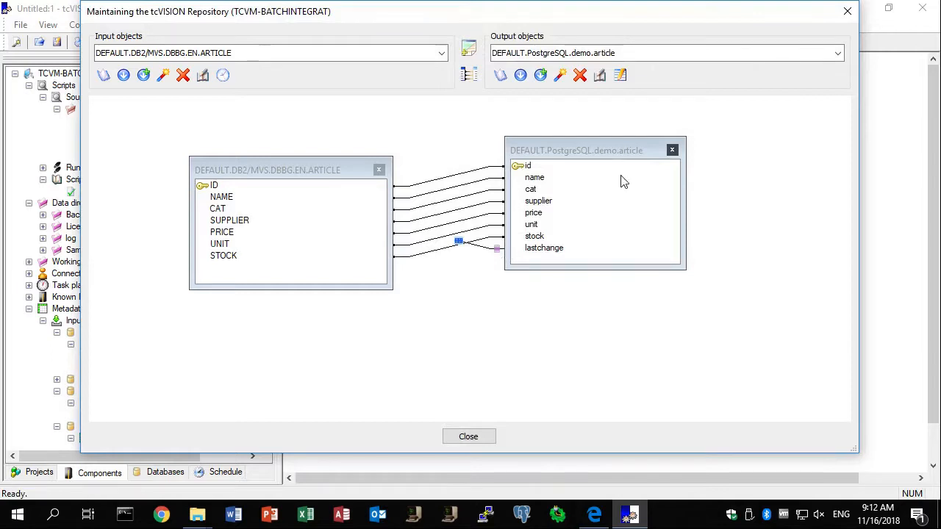
# Step: Recreate the PostgreSQL target table demo.article by executing the generated drop, create and primary key statements, then close the repository mapping
pyautogui.click(599, 75)
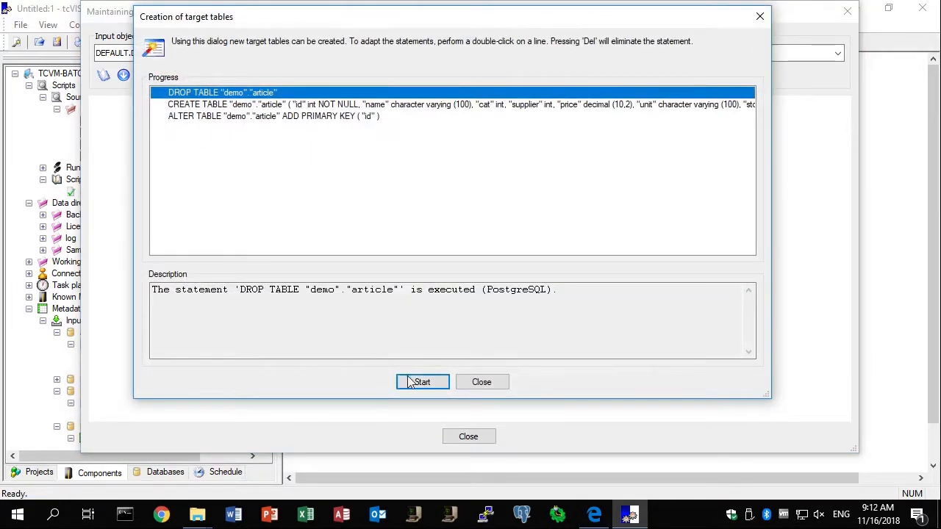
pyautogui.click(411, 383)
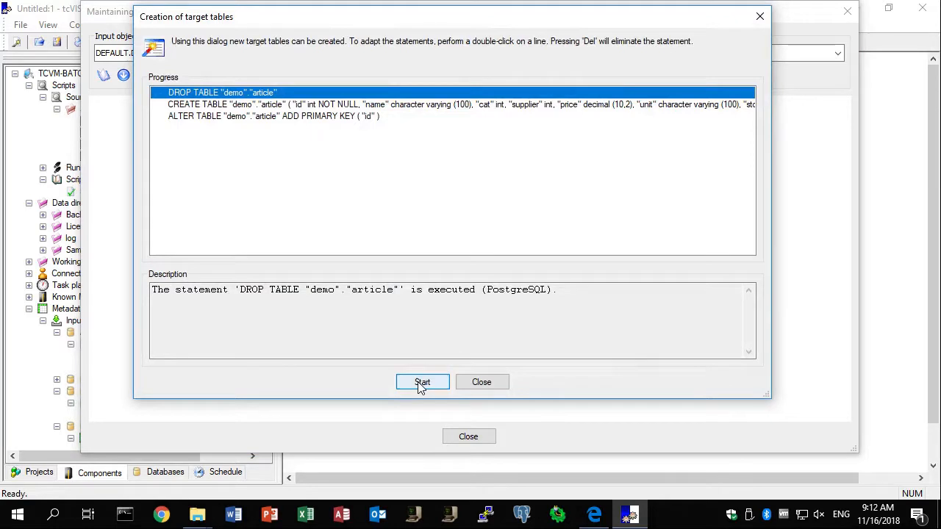
pyautogui.click(478, 385)
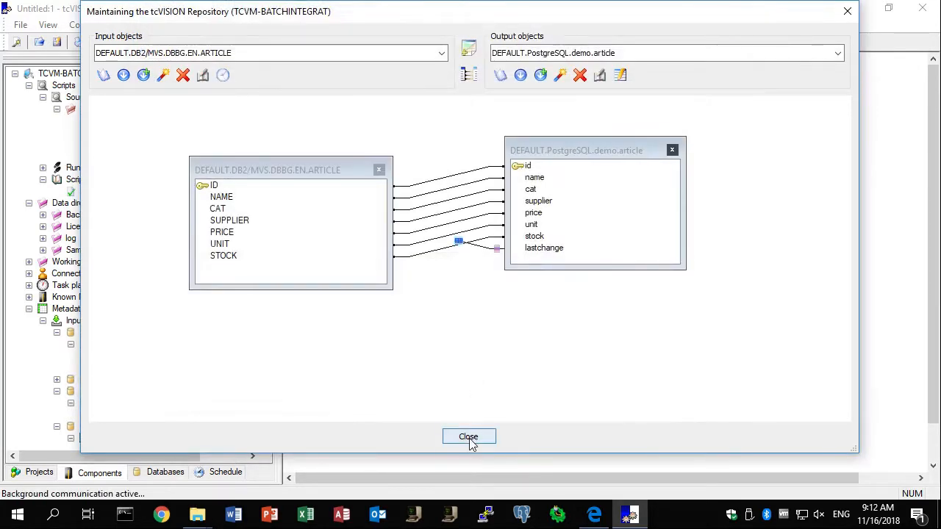
pyautogui.click(470, 440)
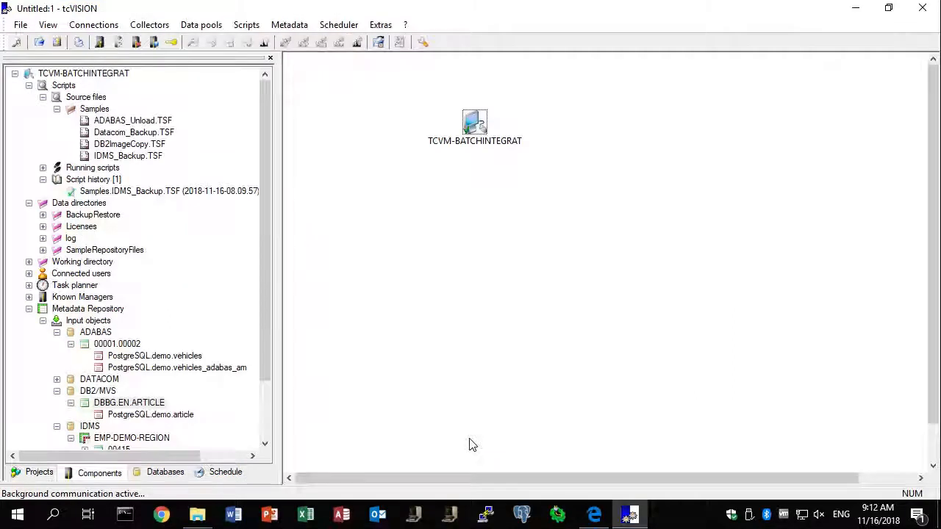
# Step: Run the DB2ImageCopy.TSF sample script
pyautogui.click(146, 144)
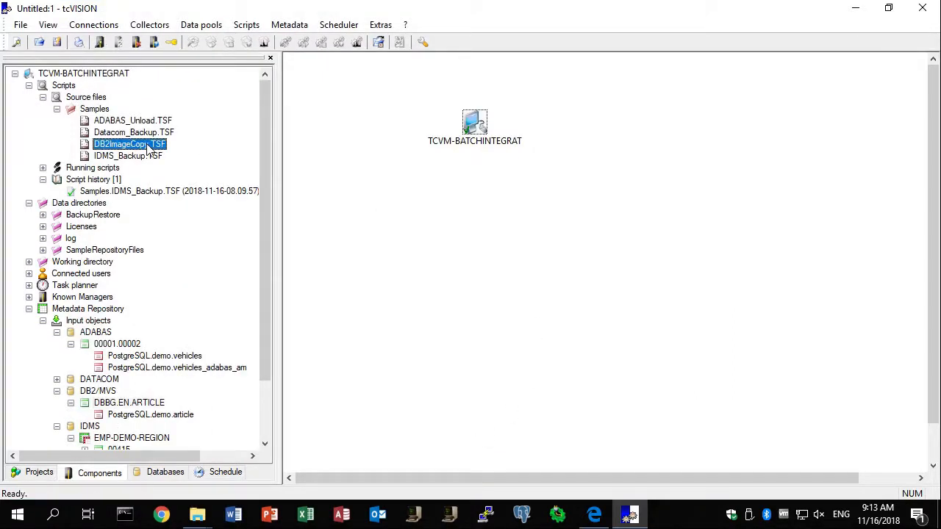
pyautogui.rightClick(145, 144)
pyautogui.click(178, 151)
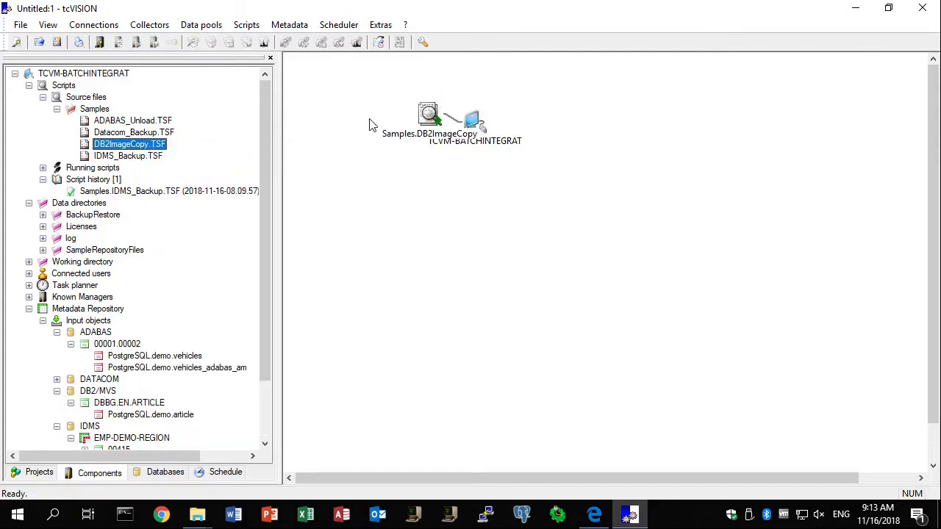
# Step: Review the details of the Samples.DB2ImageCopy.TSF entry in the script history and close them
pyautogui.click(133, 193)
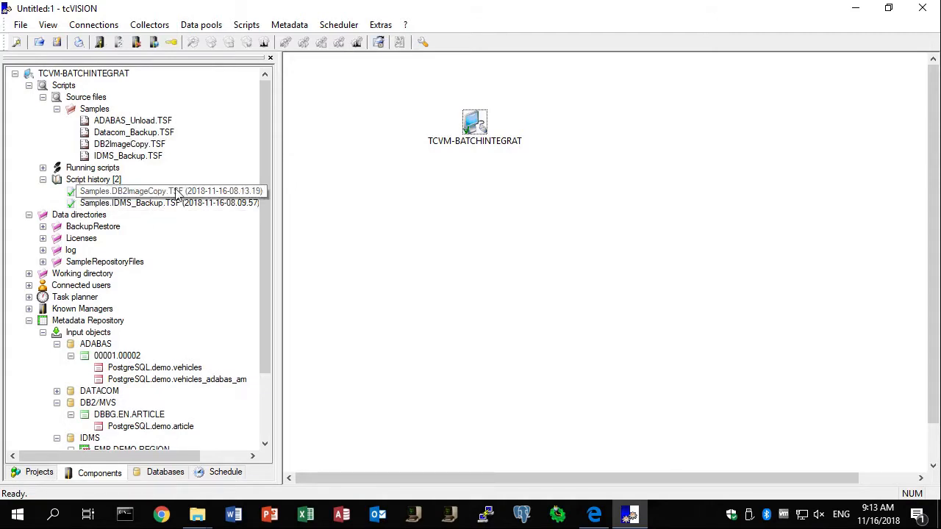
pyautogui.rightClick(174, 191)
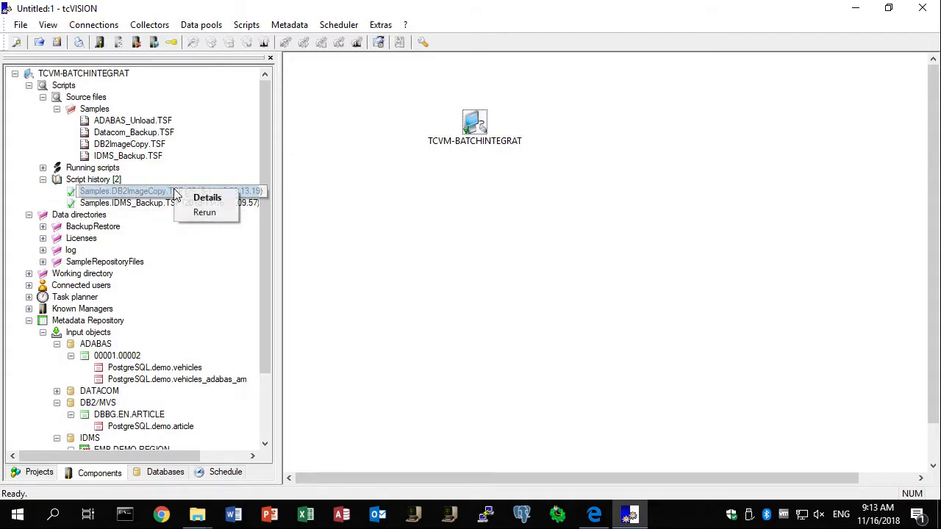
pyautogui.click(212, 198)
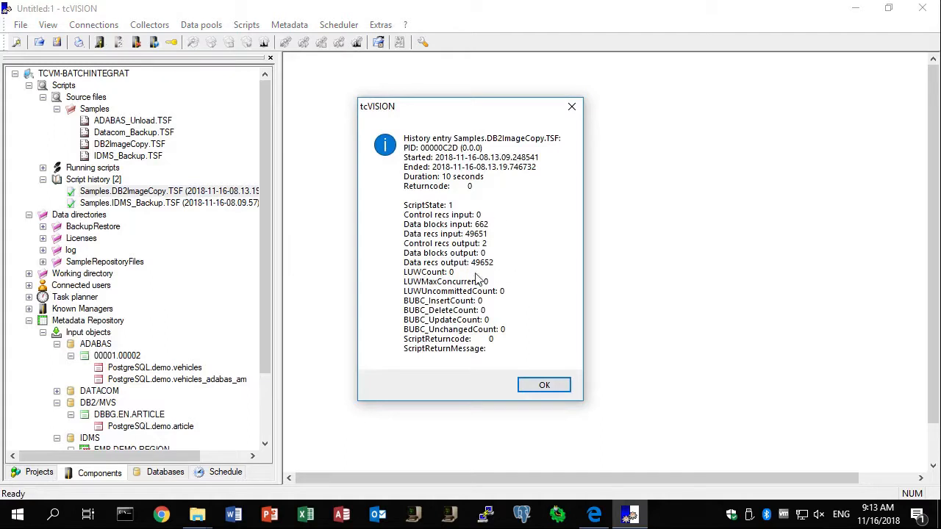
pyautogui.click(552, 388)
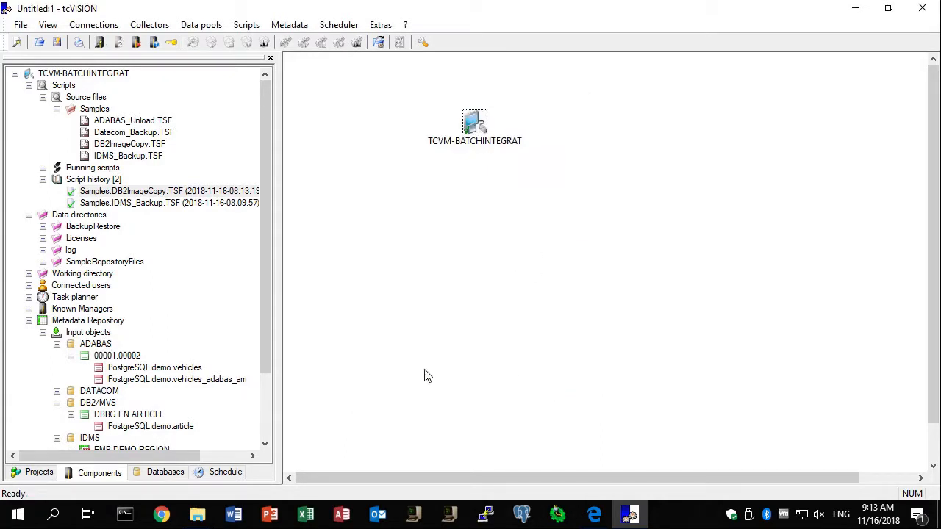
# Step: View the sample data of PostgreSQL demo.article to check the loaded records and the lastchange column
pyautogui.click(175, 473)
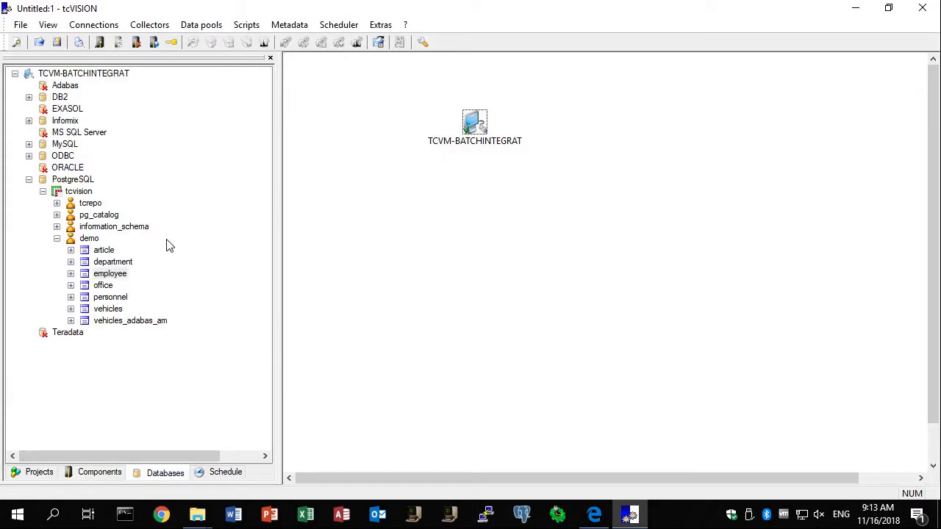
pyautogui.click(103, 251)
pyautogui.rightClick(106, 253)
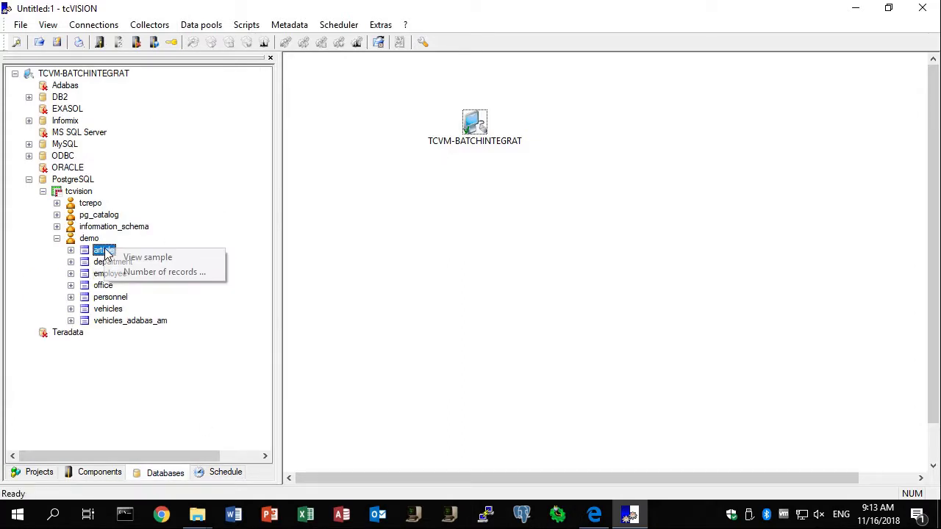
pyautogui.click(131, 257)
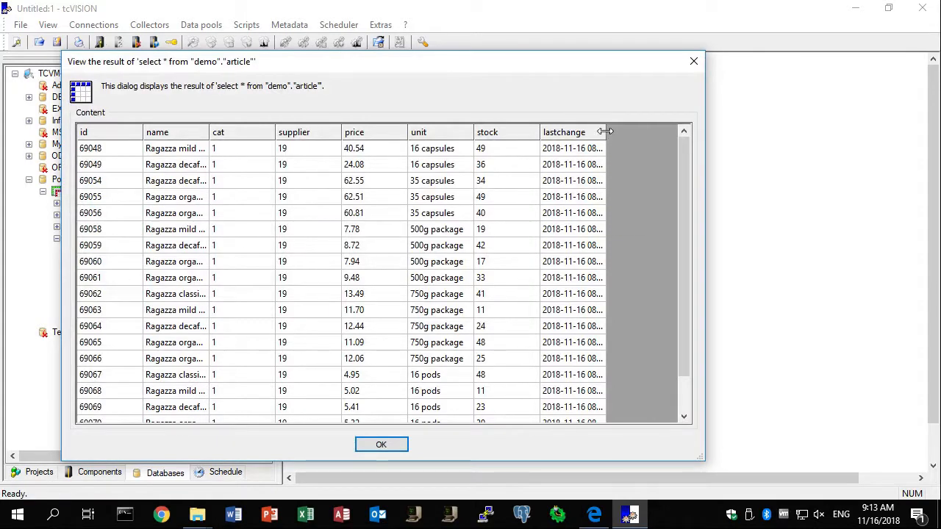
# Step: Widen the lastchange column in the demo.article result to read the full timestamps
pyautogui.moveTo(606, 136); pyautogui.dragTo(659, 136)
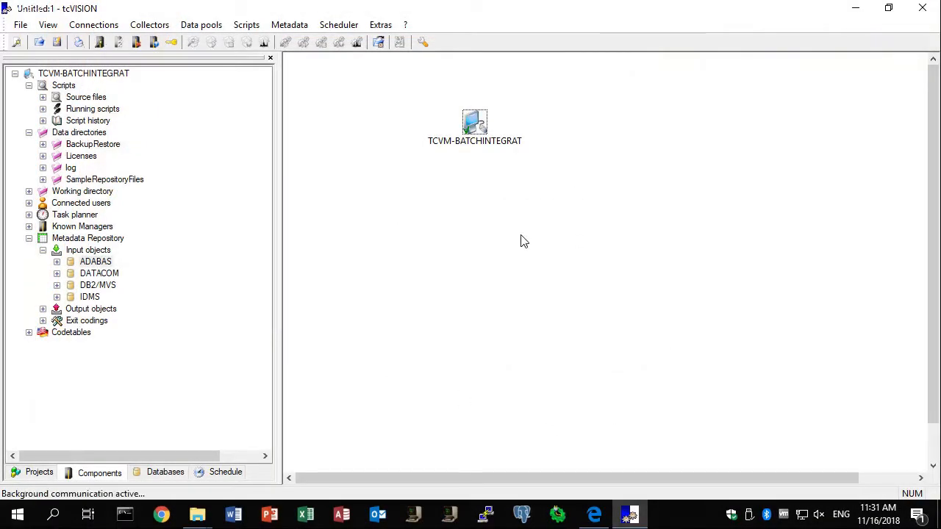
# Step: Open the repository mapping of ADABAS input object 00001.00002 and review the properties of field ADABAS_AM, including its subtable
pyautogui.click(58, 262)
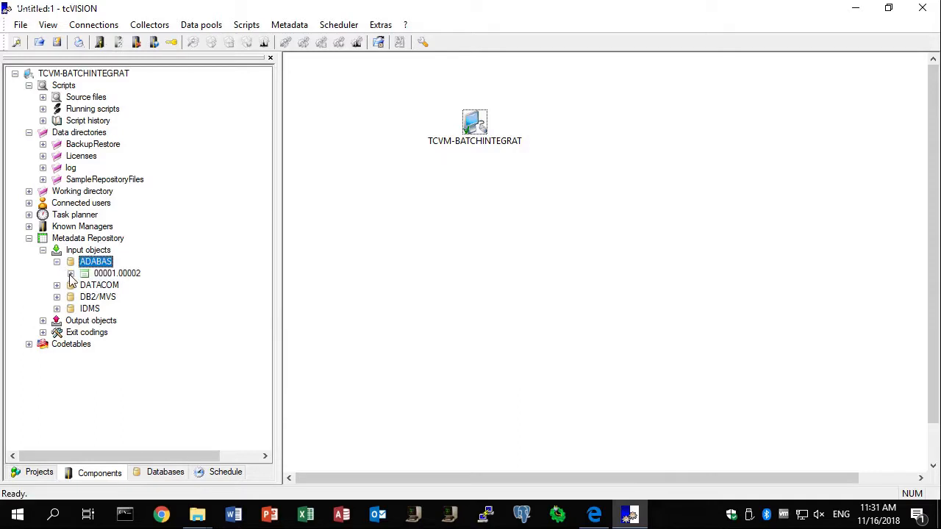
pyautogui.click(71, 273)
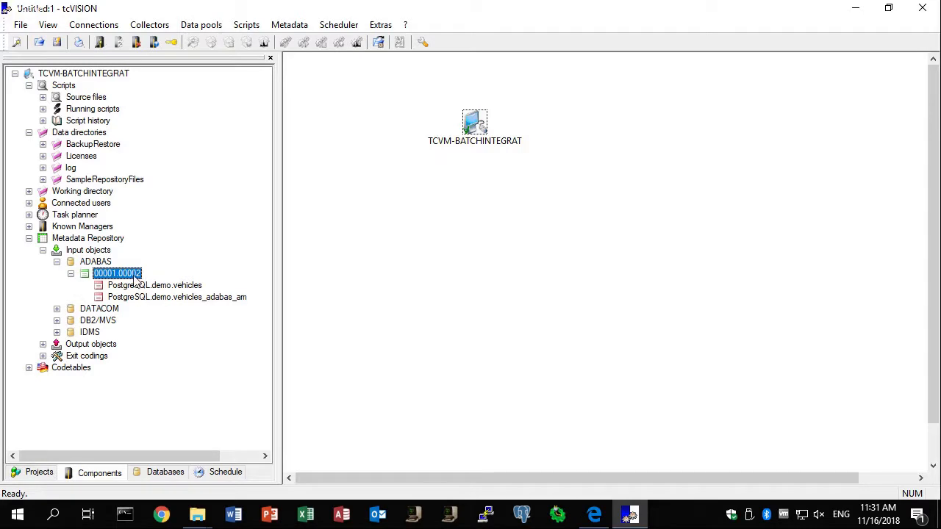
pyautogui.rightClick(134, 276)
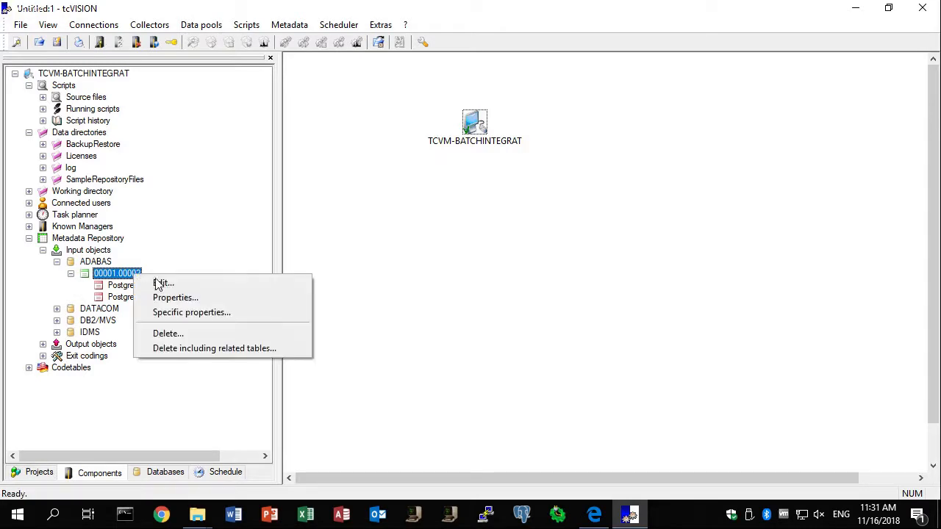
pyautogui.click(165, 283)
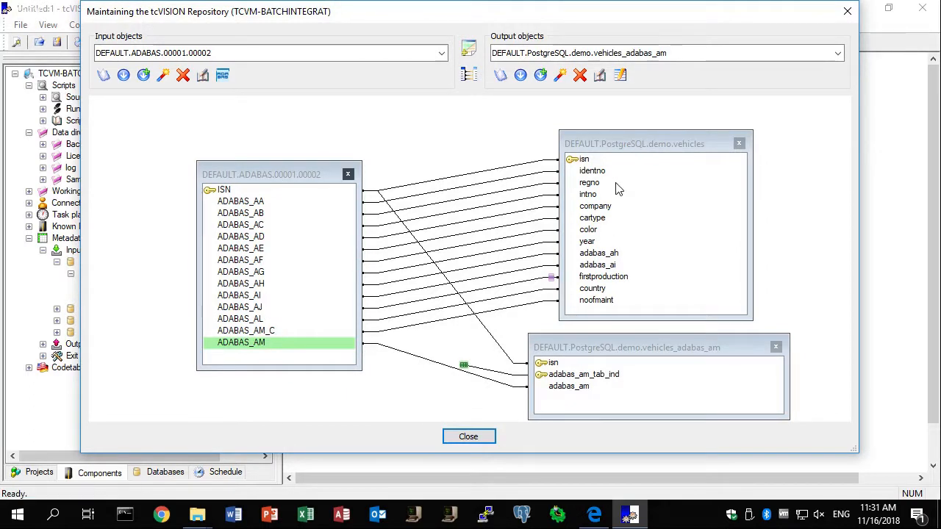
pyautogui.doubleClick(275, 346)
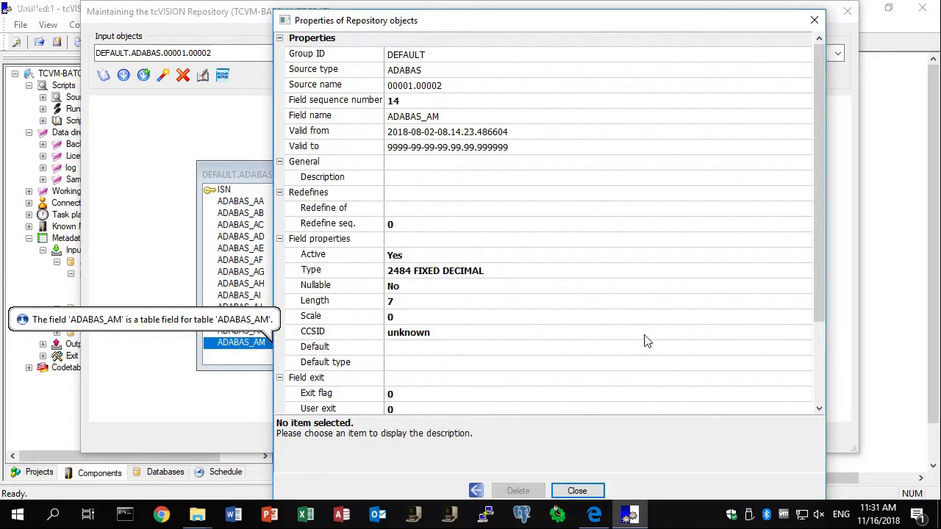
pyautogui.moveTo(816, 303); pyautogui.dragTo(801, 387)
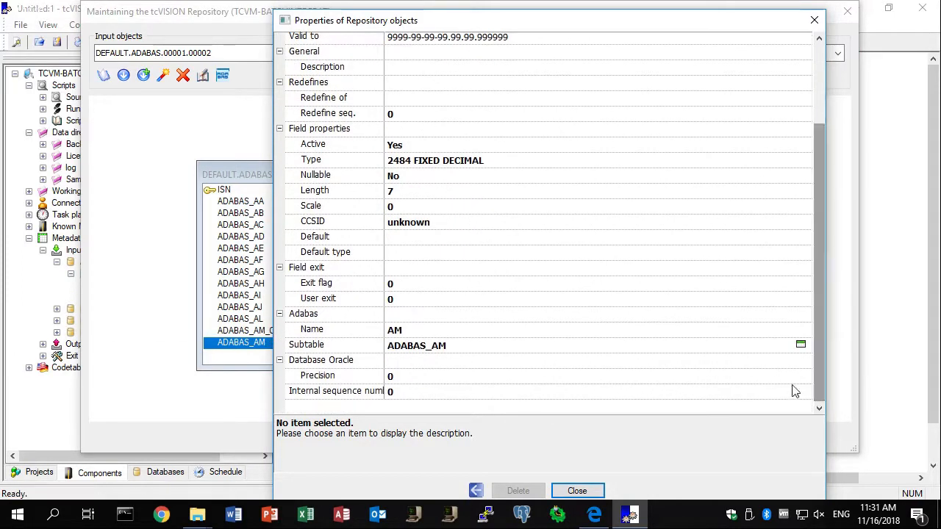
pyautogui.click(587, 493)
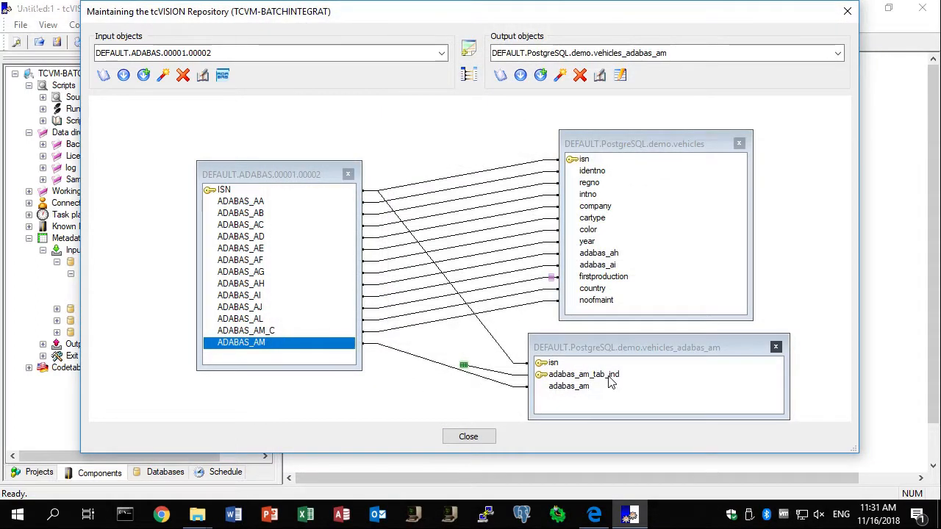
# Step: Compare the field properties of ADABAS_AJ with those of its target field firstproduction in demo.vehicles
pyautogui.click(266, 308)
pyautogui.doubleClick(267, 310)
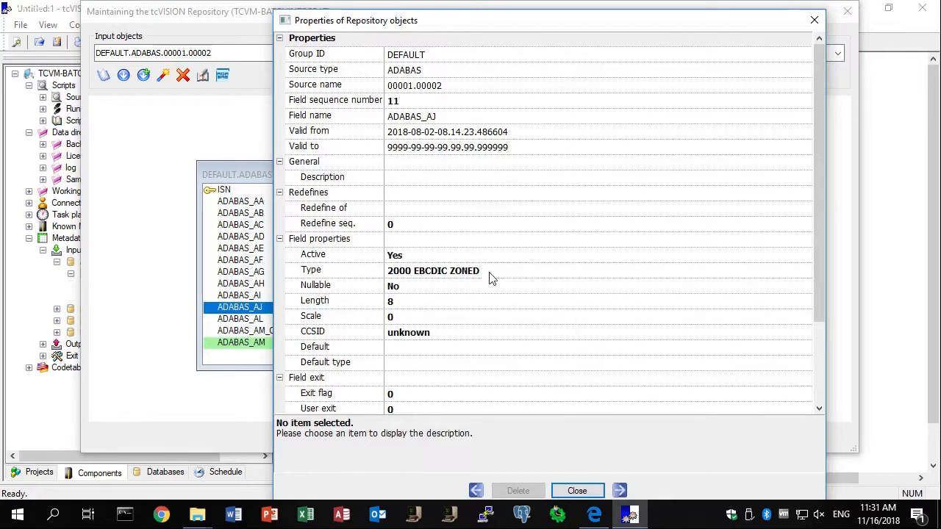
pyautogui.click(578, 491)
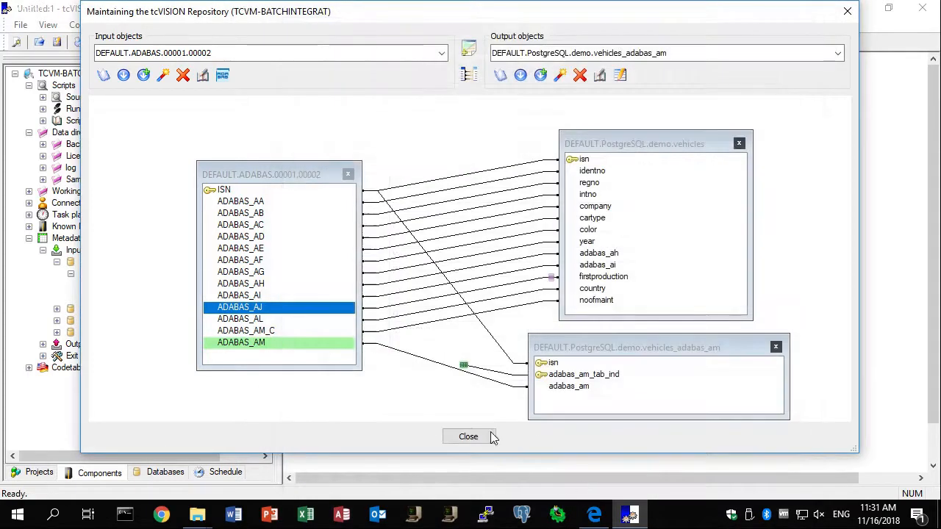
pyautogui.doubleClick(602, 278)
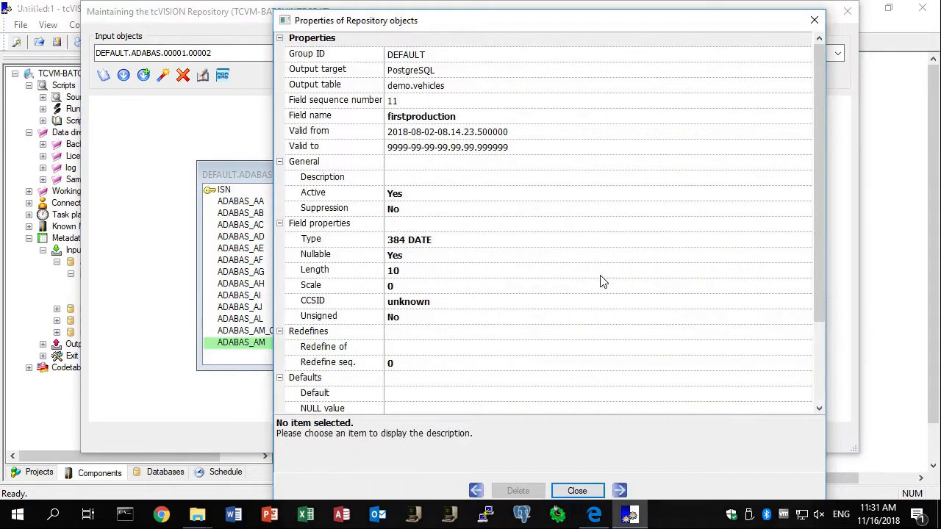
pyautogui.click(577, 491)
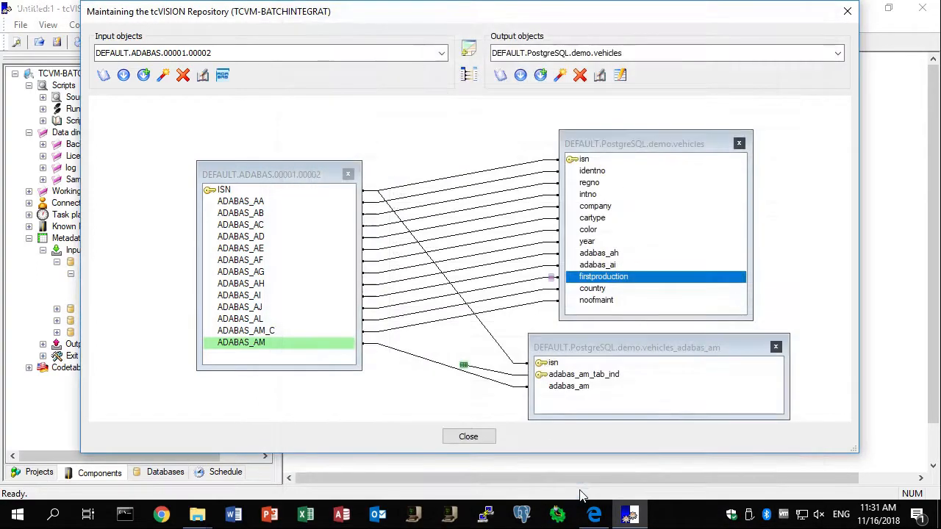
# Step: Check the processing settings of the link from ADABAS_AJ to firstproduction, then close the repository mapping
pyautogui.click(525, 283)
pyautogui.doubleClick(525, 288)
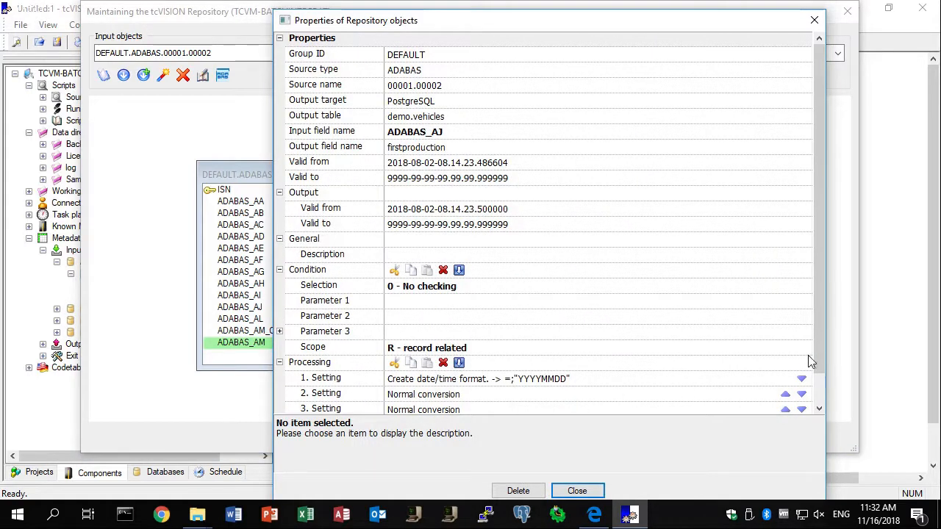
pyautogui.click(819, 380)
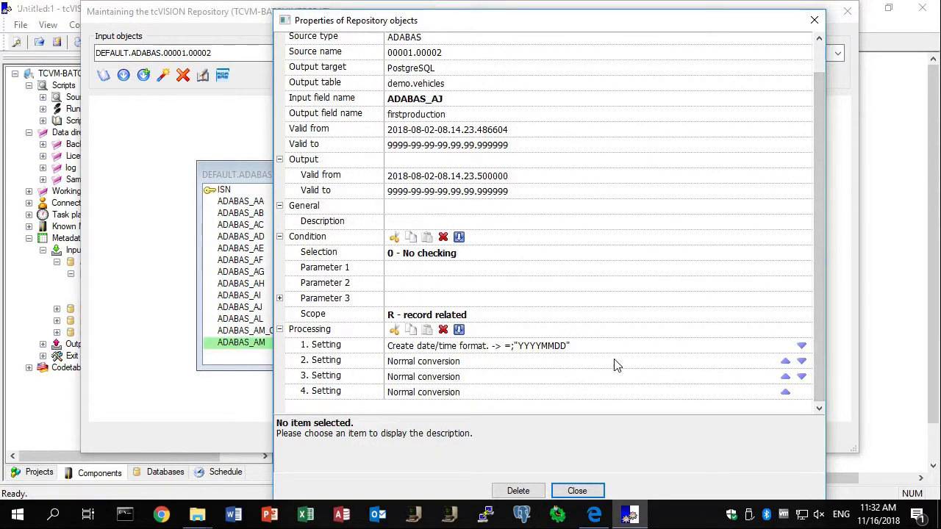
pyautogui.click(578, 491)
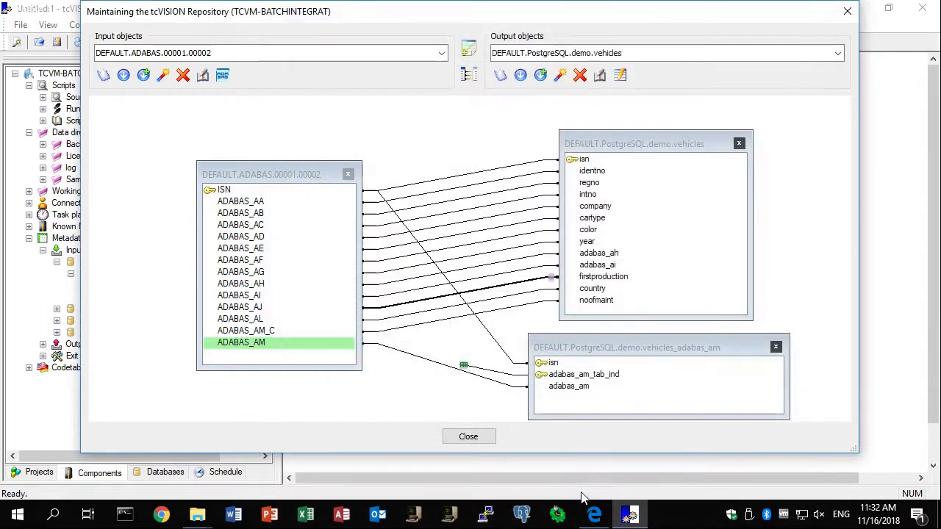
pyautogui.click(485, 441)
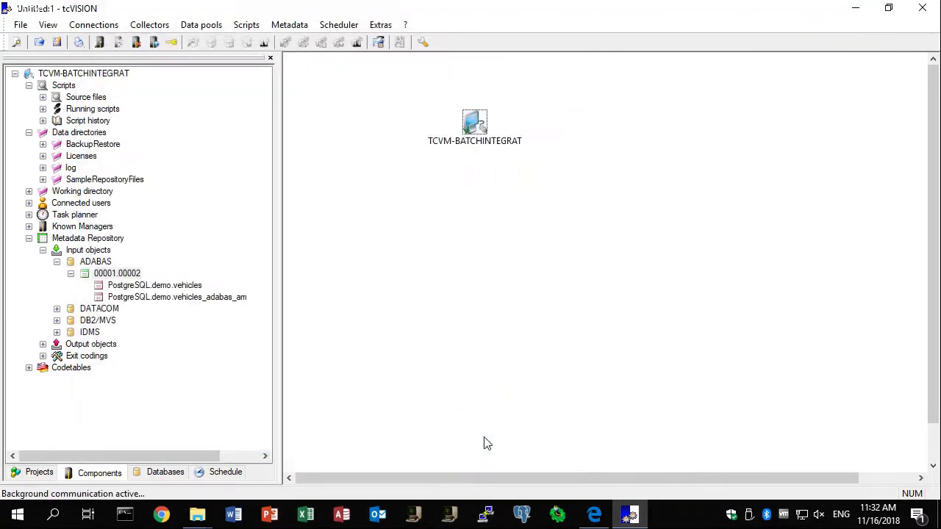
# Step: Run the ADABAS_Unload.TSF sample script
pyautogui.click(42, 97)
pyautogui.click(57, 109)
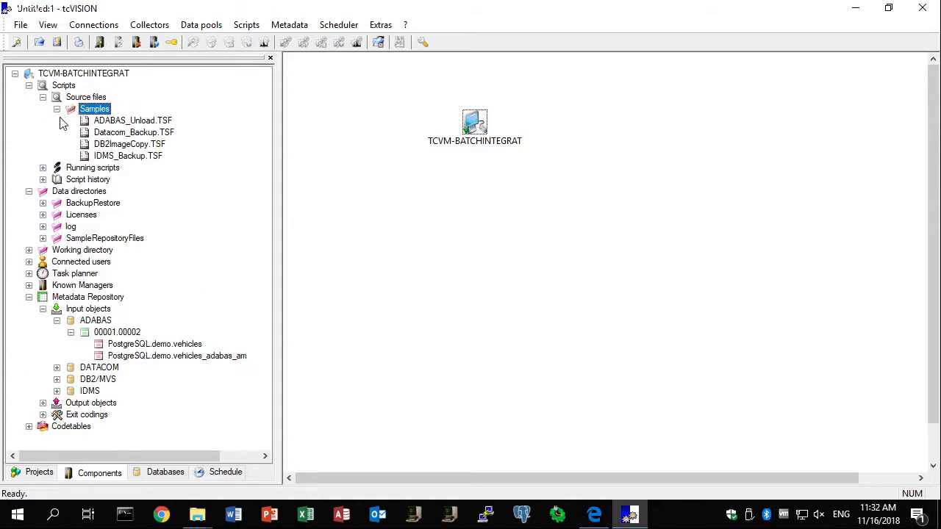
pyautogui.click(121, 121)
pyautogui.rightClick(125, 119)
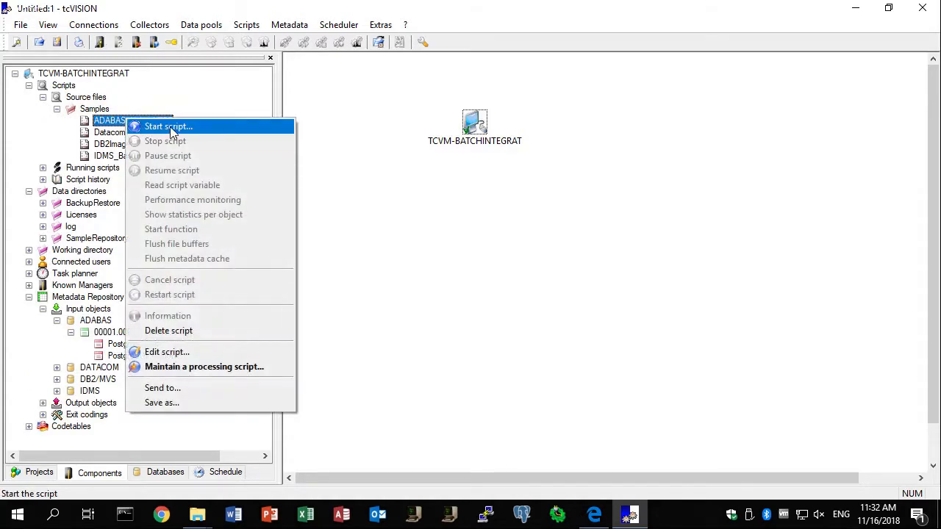
pyautogui.click(169, 128)
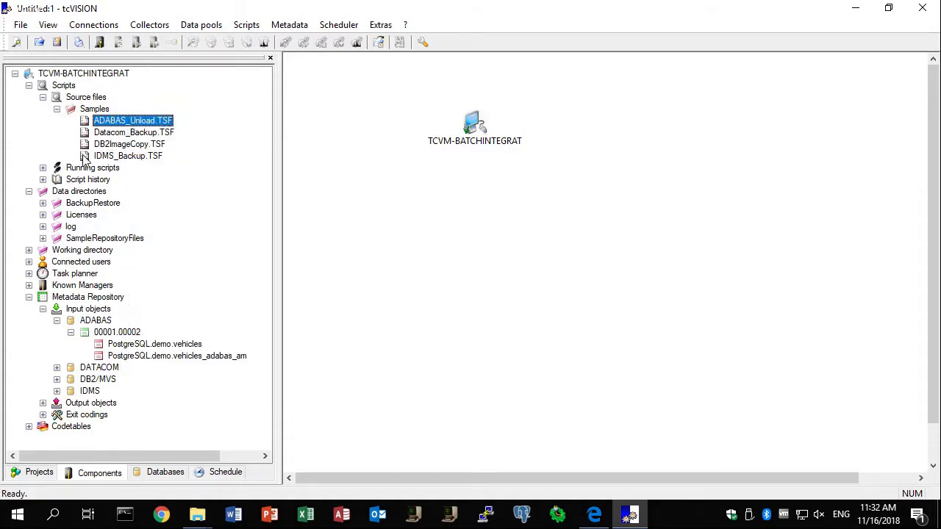
# Step: Review the Samples.ADABAS_Unload.TSF entry in the script history and dismiss it without opening the message explanation
pyautogui.click(43, 179)
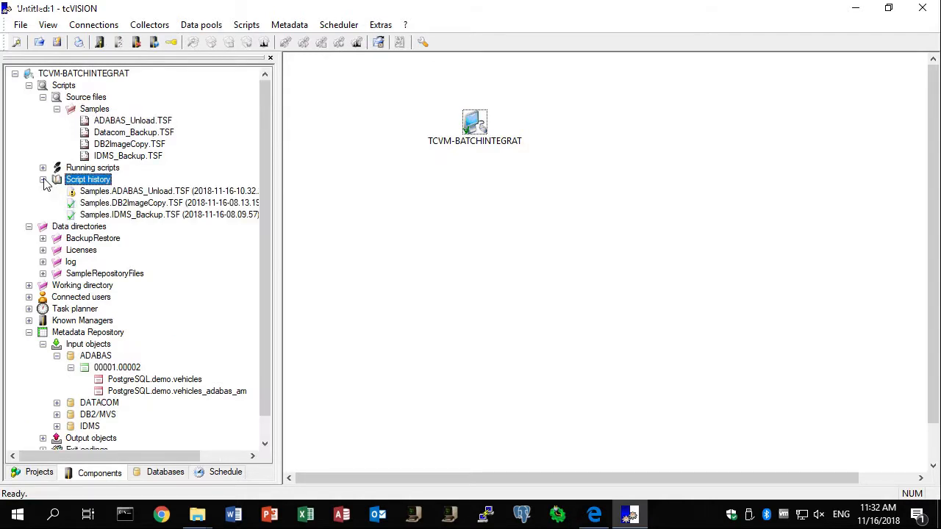
pyautogui.doubleClick(156, 192)
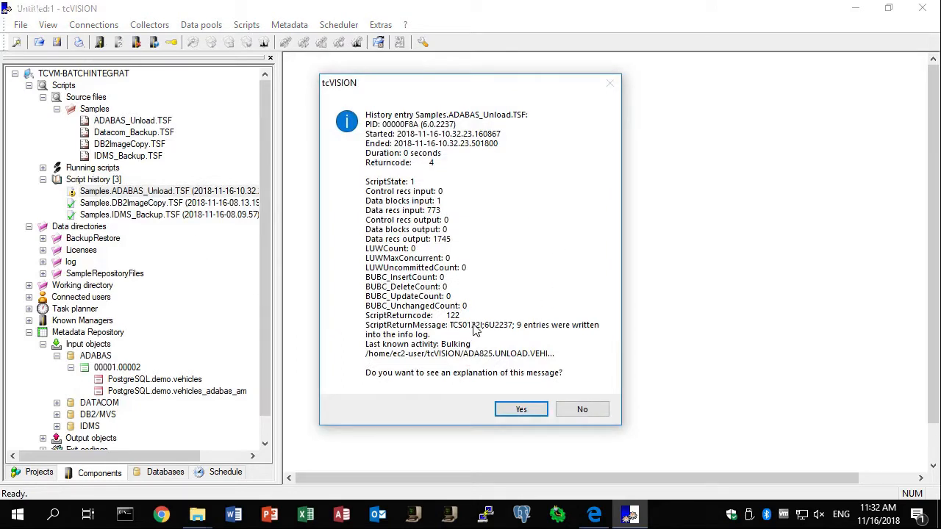
pyautogui.click(583, 409)
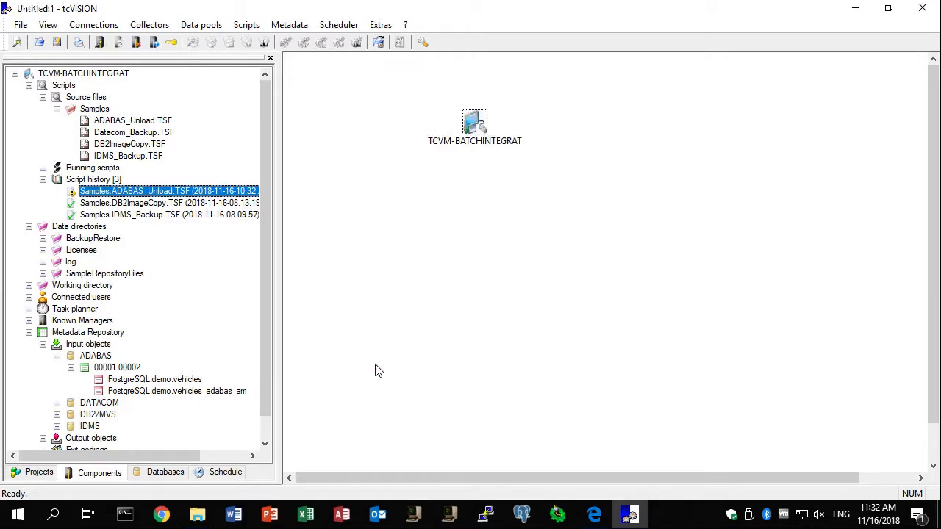
# Step: Connect to the PostgreSQL database tcvision on server /tmp and list the tables of the demo schema
pyautogui.click(164, 473)
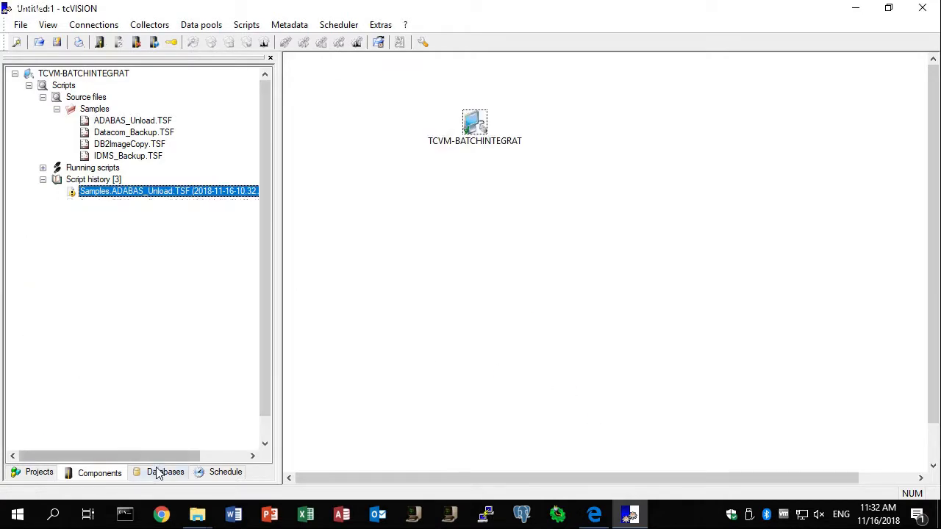
pyautogui.click(14, 75)
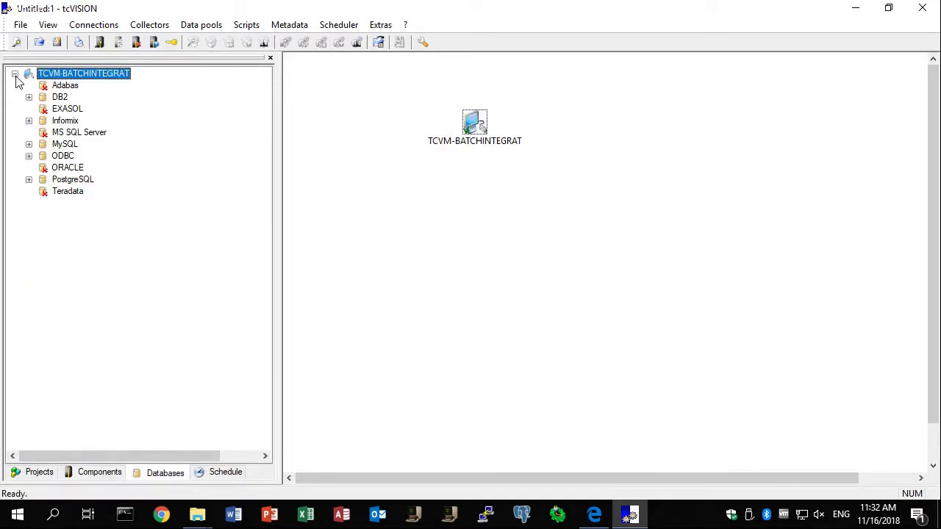
pyautogui.click(29, 180)
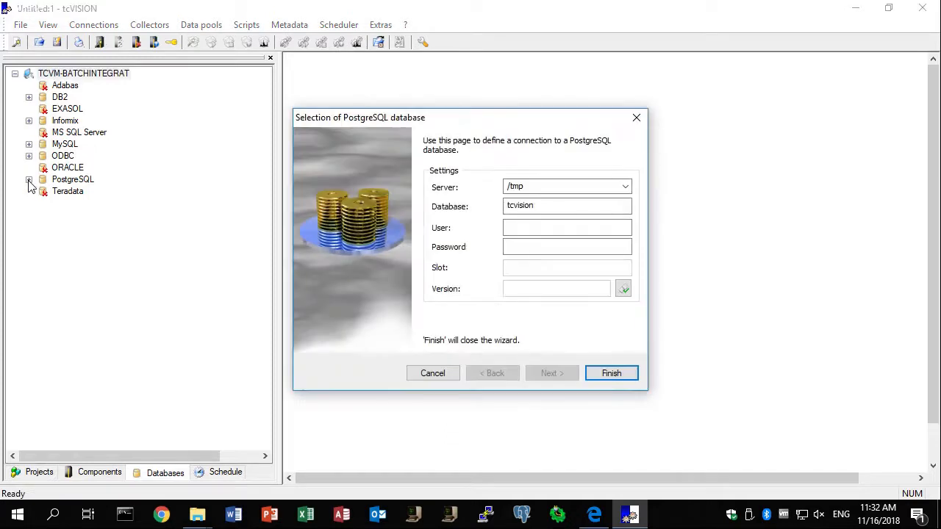
pyautogui.click(612, 373)
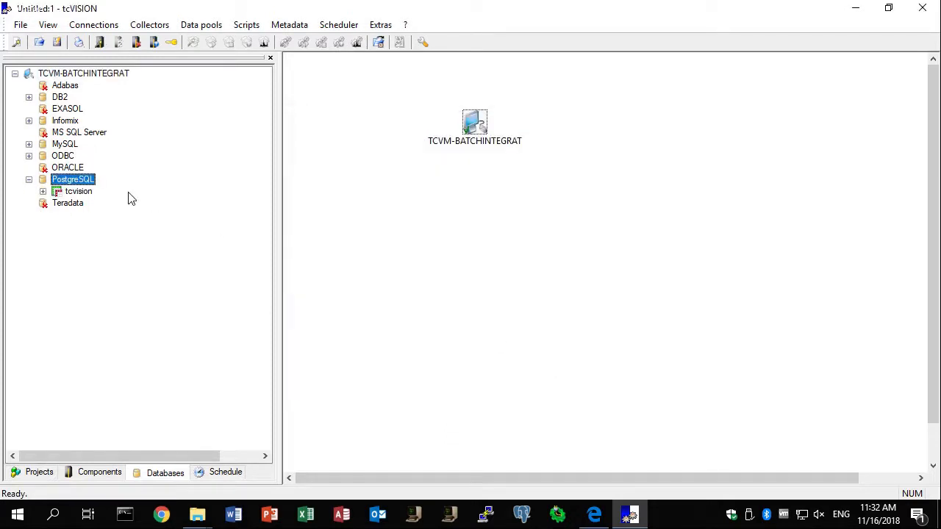
pyautogui.click(43, 192)
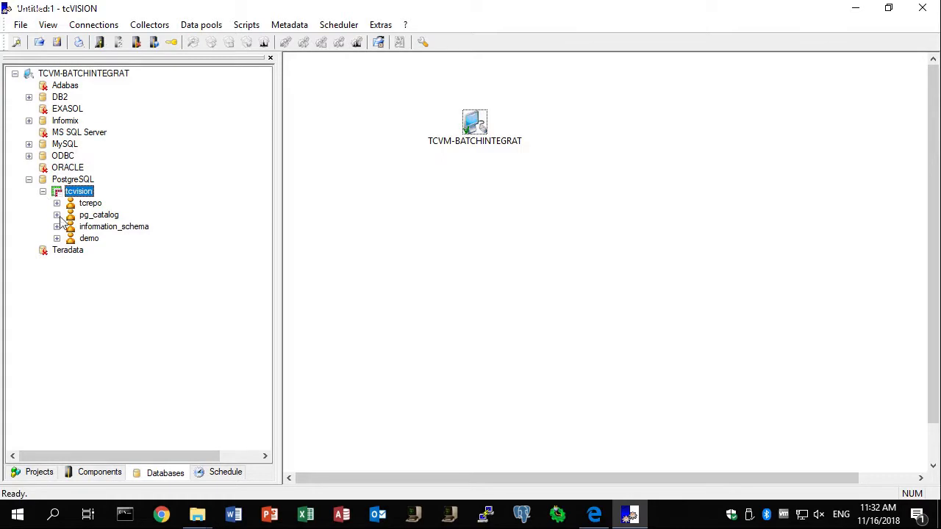
pyautogui.click(58, 239)
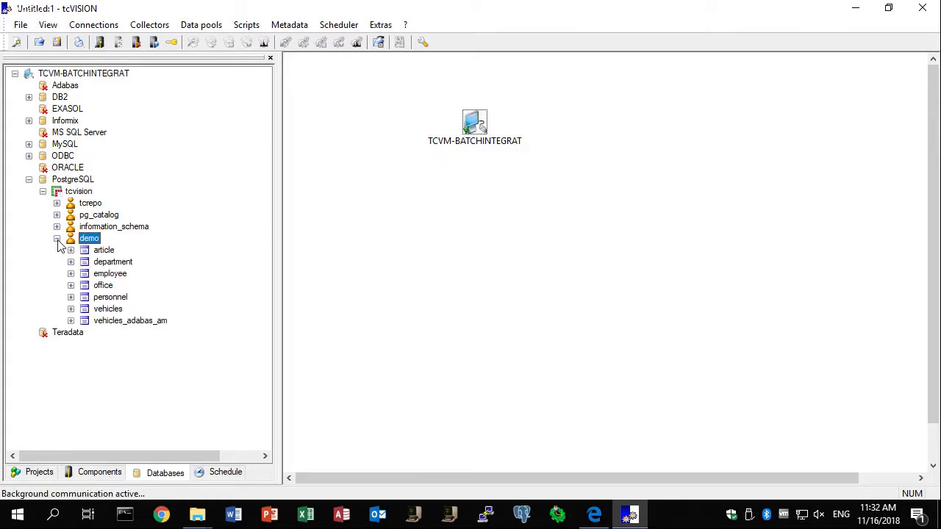
# Step: View the sample data of PostgreSQL demo.vehicles, check the firstproduction column, and close the result
pyautogui.click(114, 309)
pyautogui.rightClick(114, 310)
pyautogui.click(141, 314)
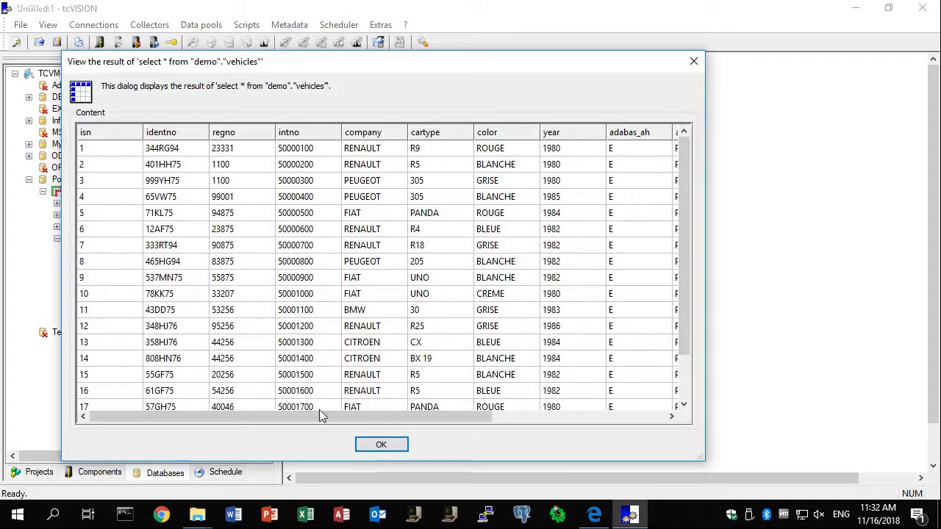
pyautogui.moveTo(322, 416); pyautogui.dragTo(441, 426)
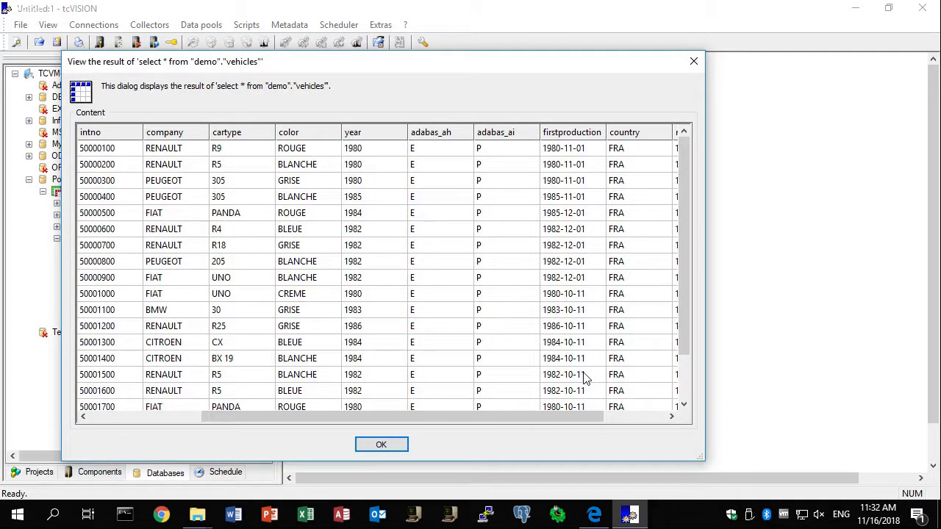
pyautogui.click(382, 445)
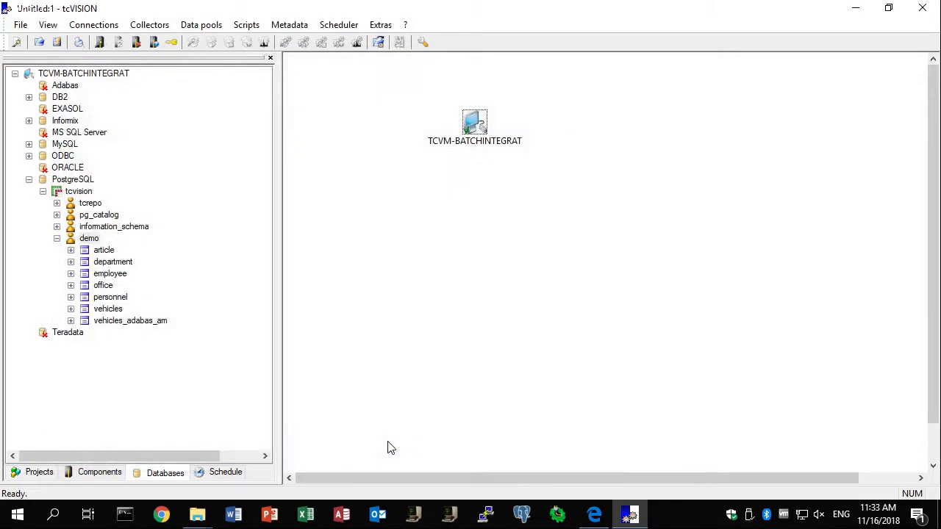
# Step: View the sample data of PostgreSQL demo.vehicles_adabas_am and close the result
pyautogui.rightClick(116, 323)
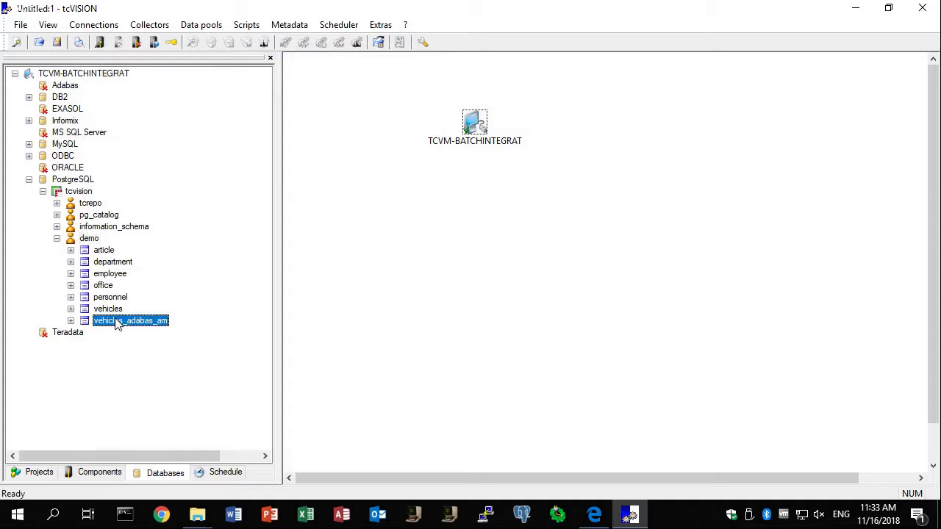
pyautogui.click(139, 329)
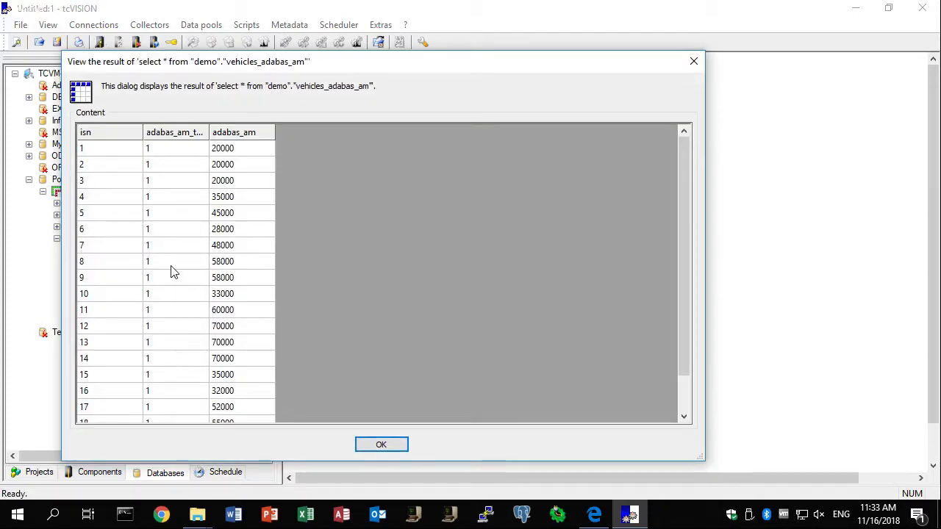
pyautogui.click(382, 445)
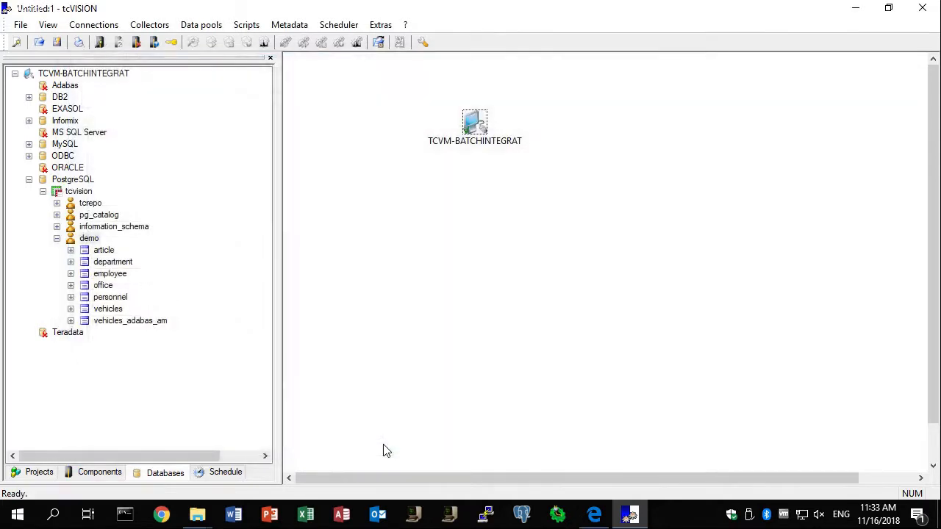